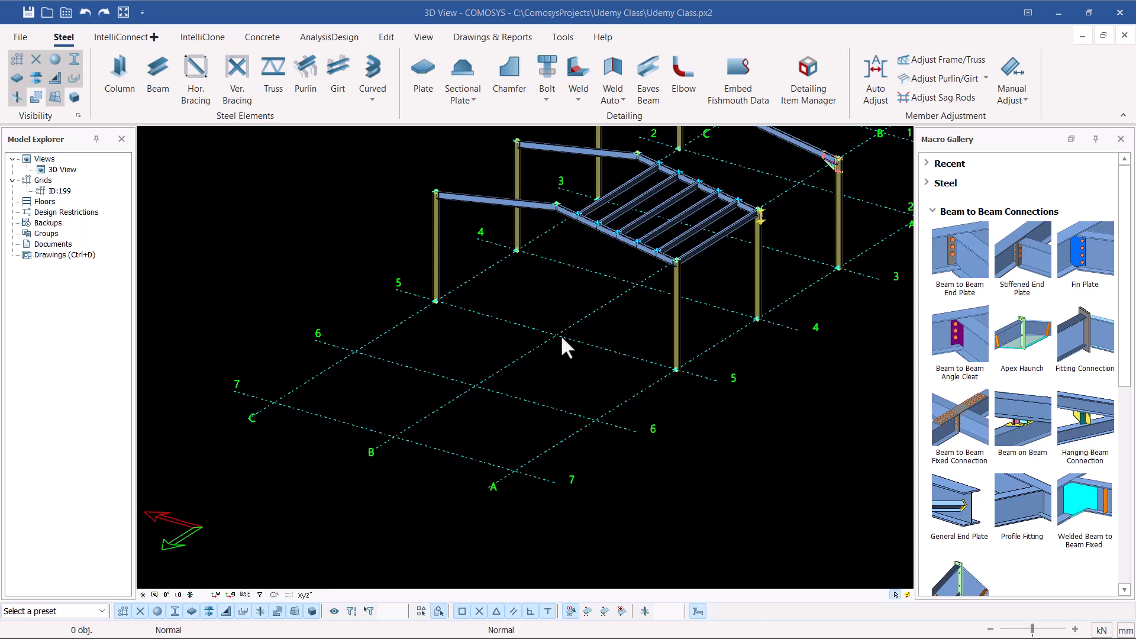
Step: Copy the two gridline 5 columns linearly by 6000 mm in Y onto gridline 6, with a count of 1
{"action": "scroll", "coordinate": [539, 203], "scroll_direction": "up", "scroll_amount": 2}
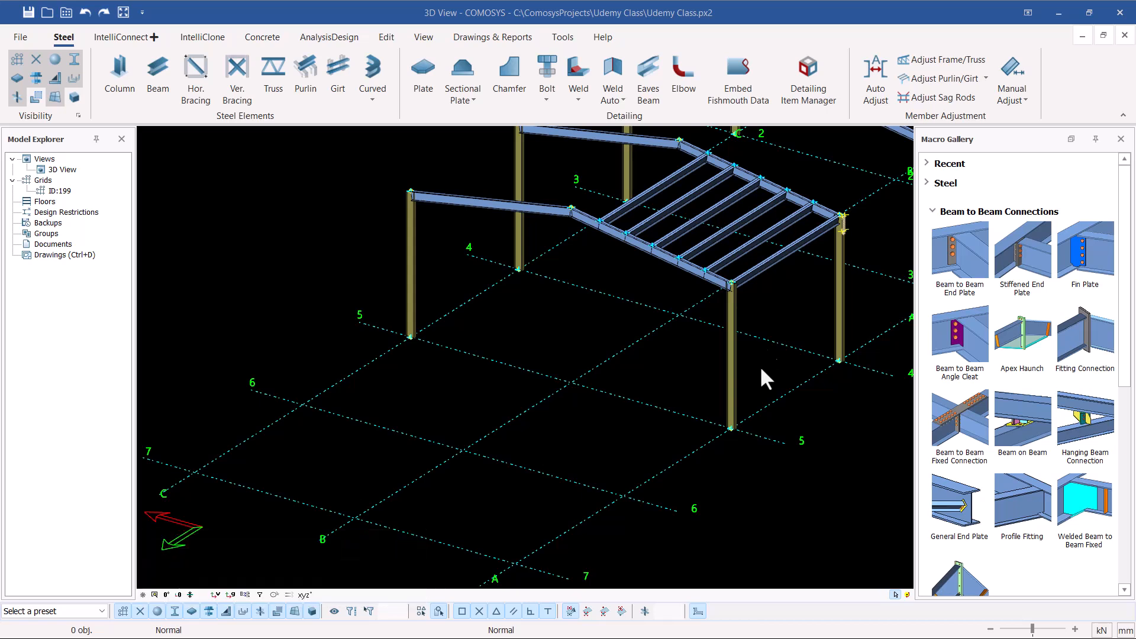
{"action": "left_click", "coordinate": [733, 362]}
{"action": "left_click", "coordinate": [411, 265], "text": "ctrl"}
{"action": "right_click", "coordinate": [308, 217]}
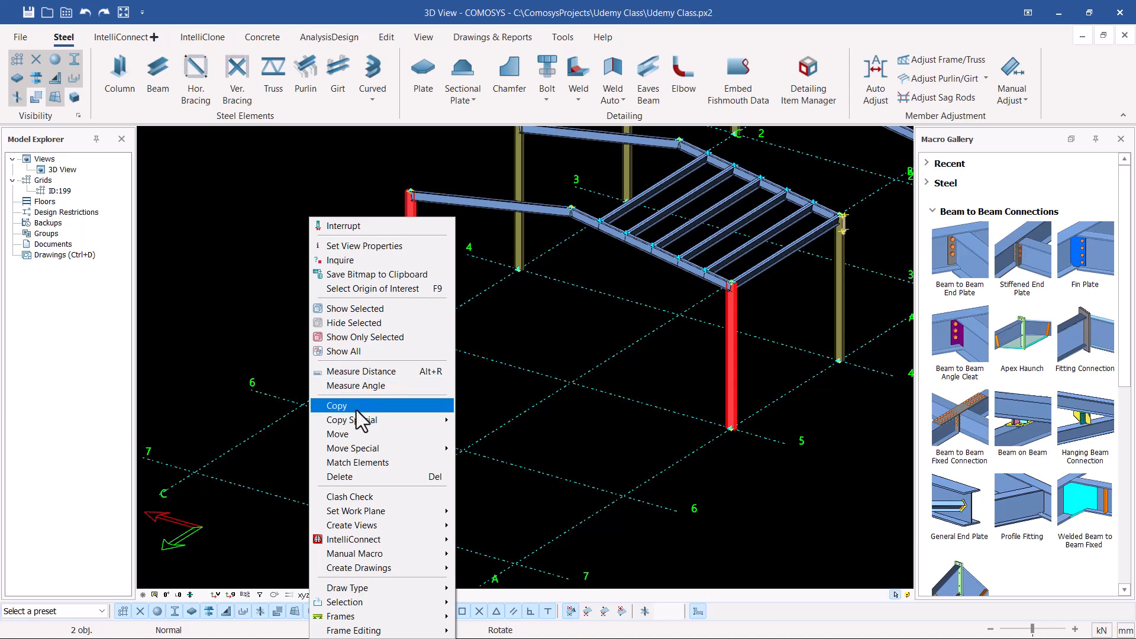
{"action": "mouse_move", "coordinate": [368, 419]}
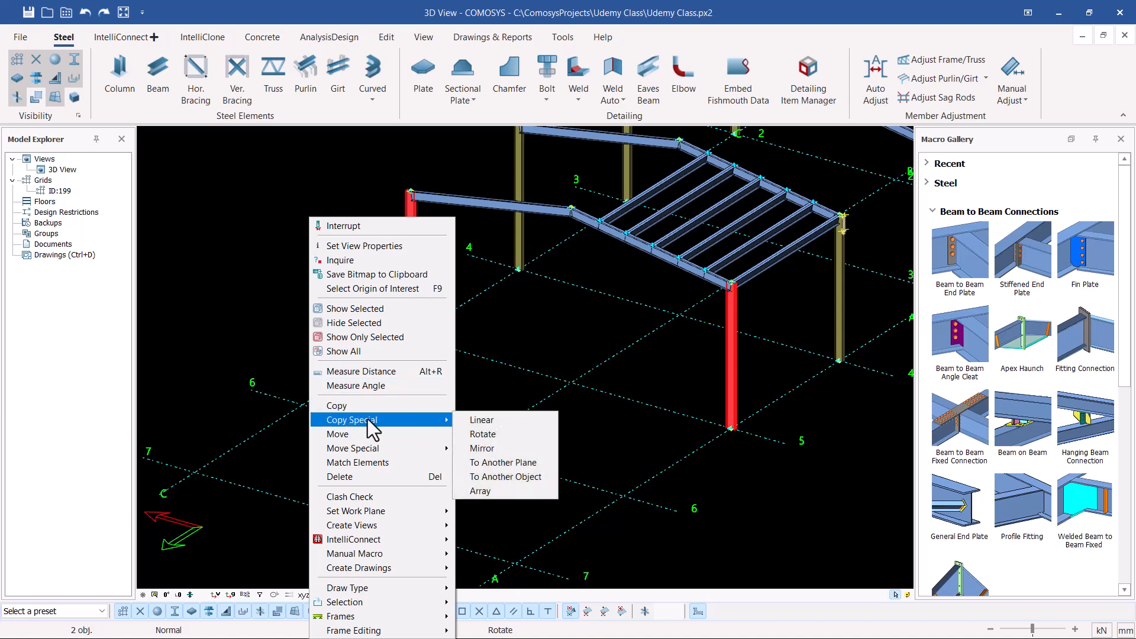
{"action": "left_click", "coordinate": [478, 423]}
{"action": "scroll", "coordinate": [664, 431], "scroll_direction": "up", "scroll_amount": 2}
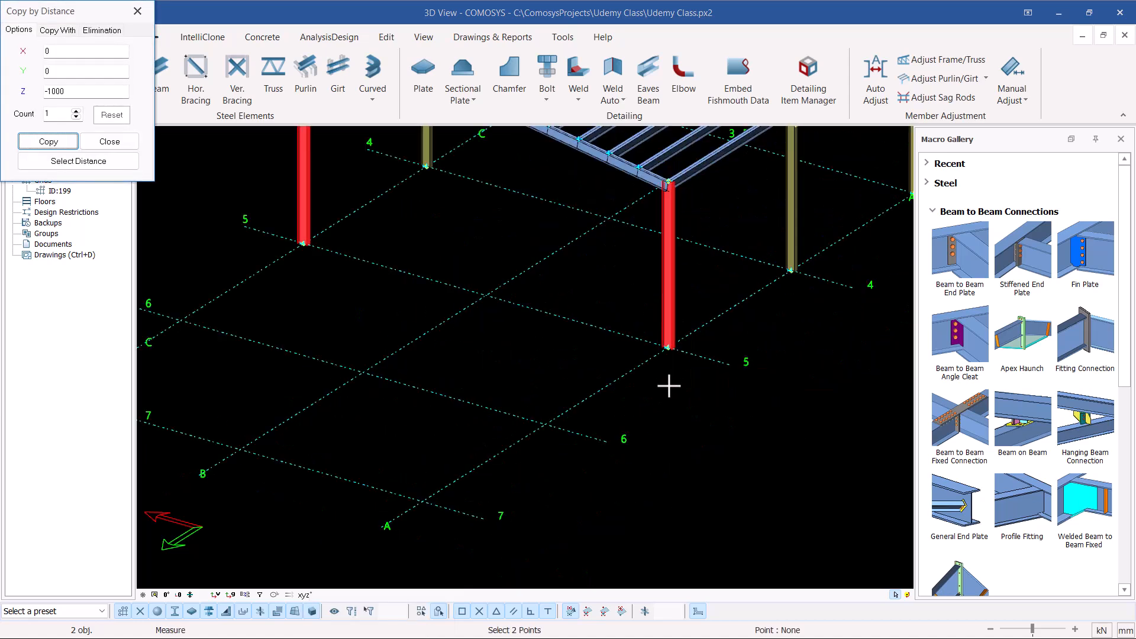
{"action": "left_click", "coordinate": [669, 348]}
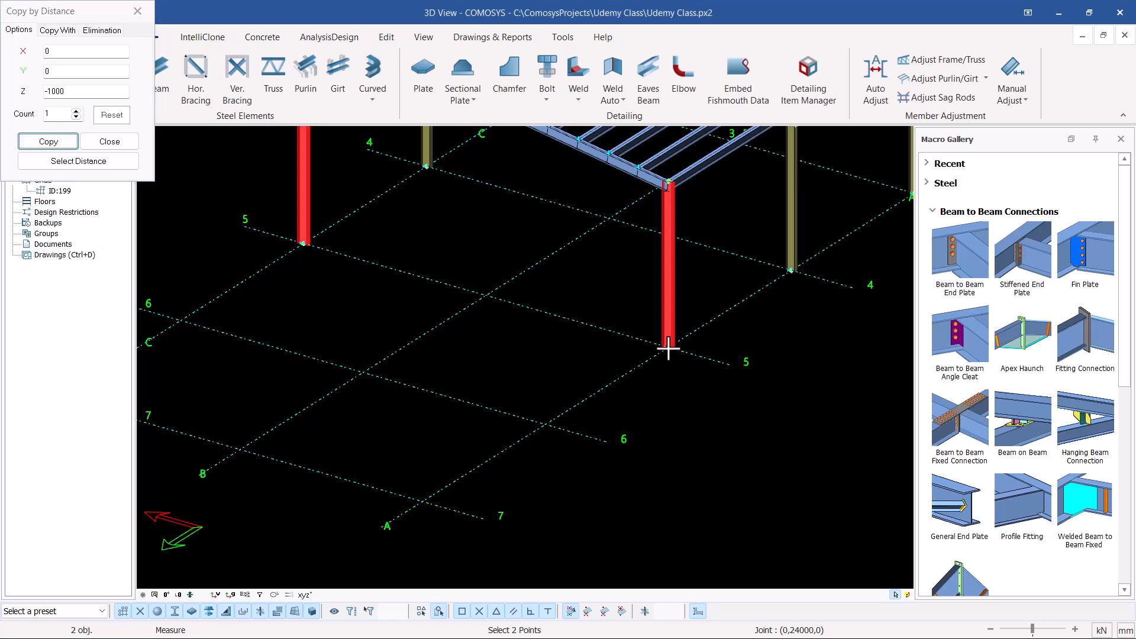
{"action": "left_click", "coordinate": [543, 423]}
{"action": "left_click", "coordinate": [43, 145]}
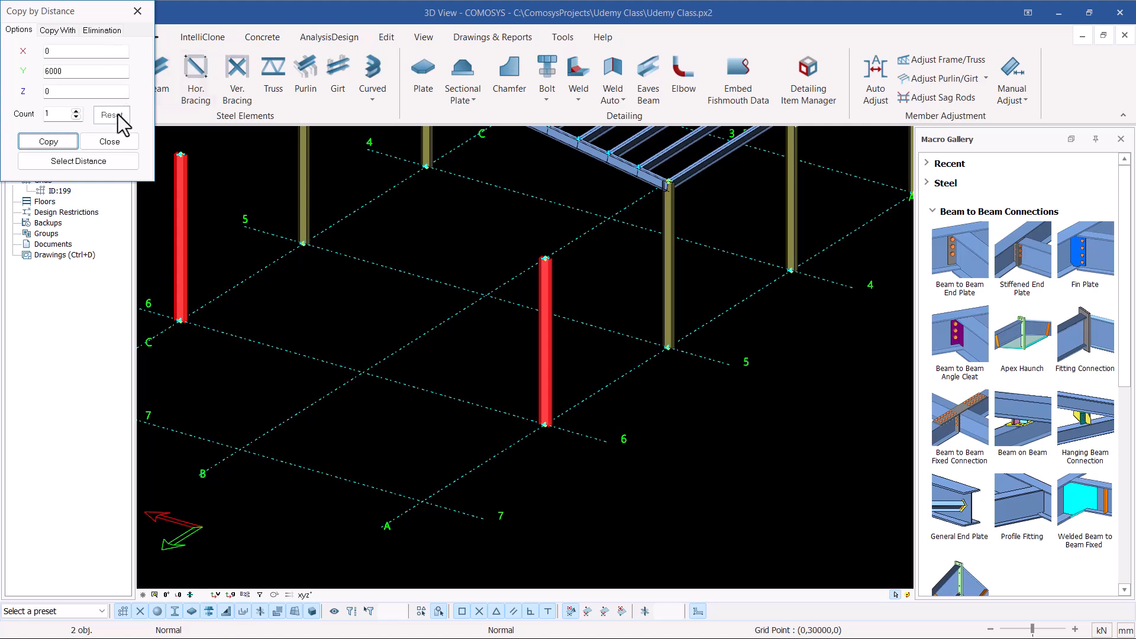
{"action": "left_click", "coordinate": [117, 144]}
{"action": "left_click", "coordinate": [449, 226]}
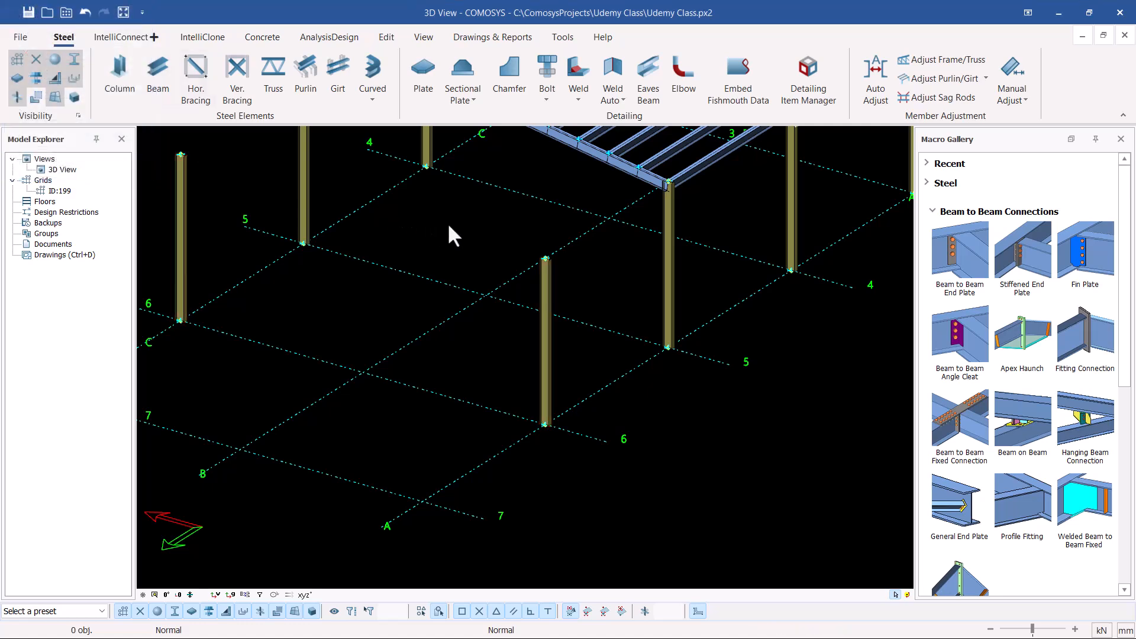
Step: Model a beam between the tops of the two columns on gridline 6, from grid C to grid A
{"action": "scroll", "coordinate": [559, 313], "scroll_direction": "down", "scroll_amount": 2}
{"action": "scroll", "coordinate": [324, 222], "scroll_direction": "up", "scroll_amount": 4}
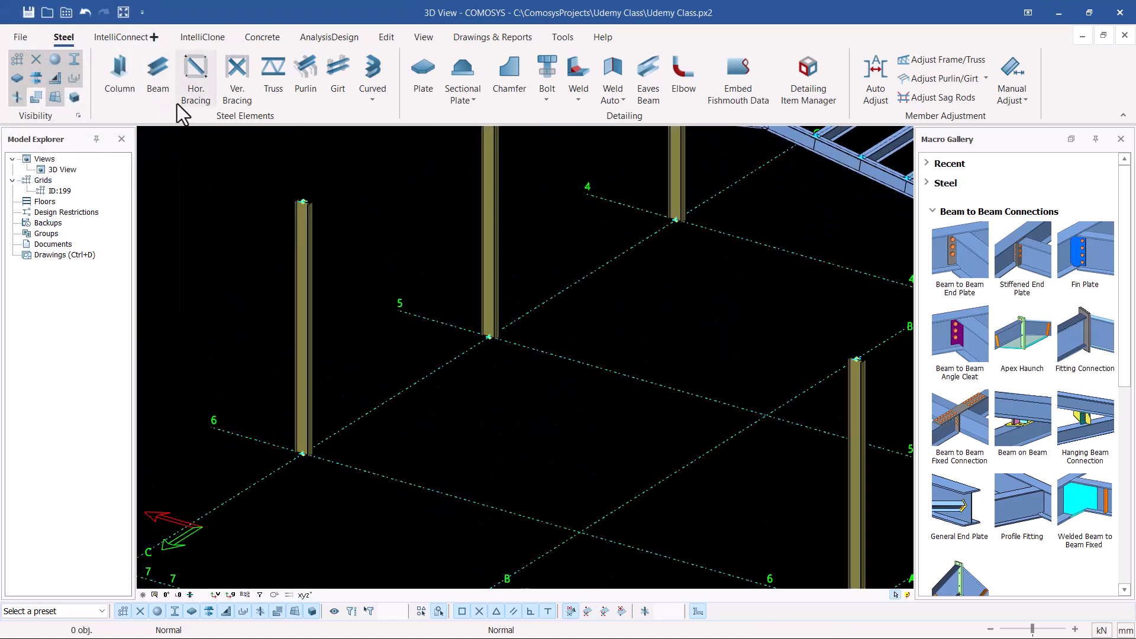
{"action": "left_click", "coordinate": [158, 77]}
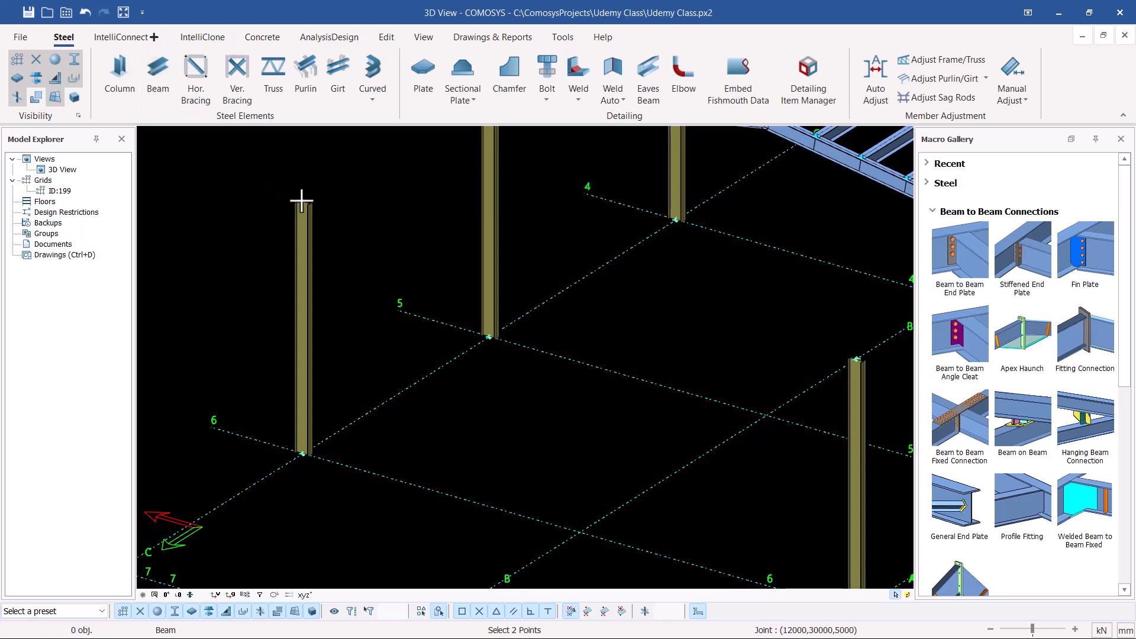
{"action": "left_click", "coordinate": [302, 202]}
{"action": "scroll", "coordinate": [308, 207], "scroll_direction": "down", "scroll_amount": 3}
{"action": "scroll", "coordinate": [710, 313], "scroll_direction": "up", "scroll_amount": 5}
{"action": "left_click", "coordinate": [673, 300]}
{"action": "right_click", "coordinate": [665, 210]}
{"action": "key", "text": "Escape"}
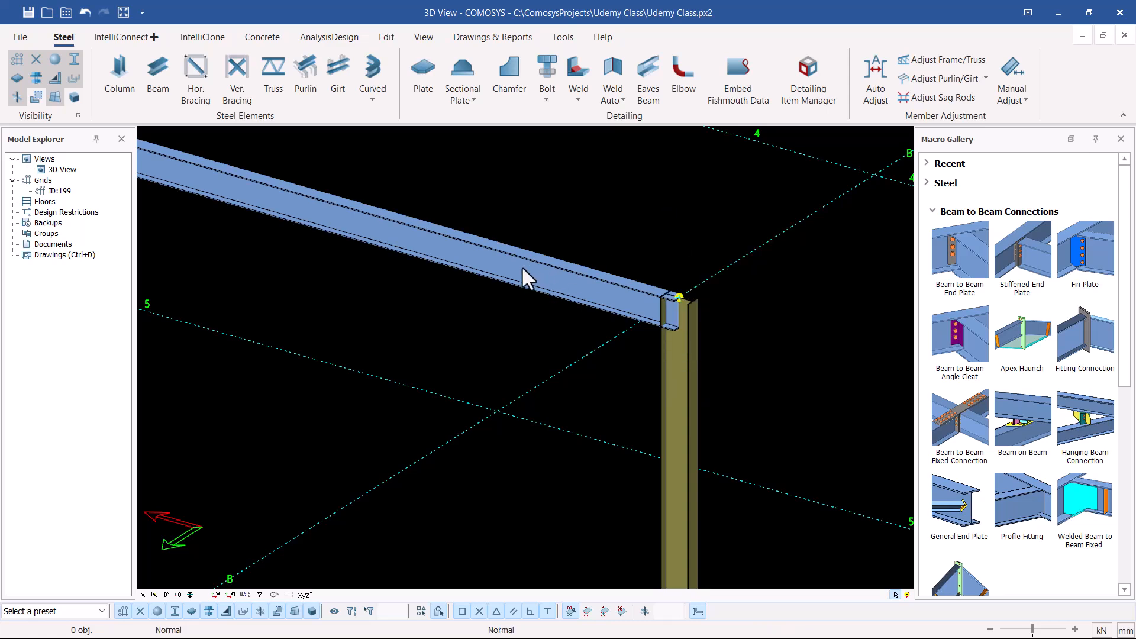
Step: Move the gridline 6 beam linearly by X 0, Y 0 and Z -1000
{"action": "left_click", "coordinate": [513, 269]}
{"action": "scroll", "coordinate": [757, 290], "scroll_direction": "down", "scroll_amount": 3}
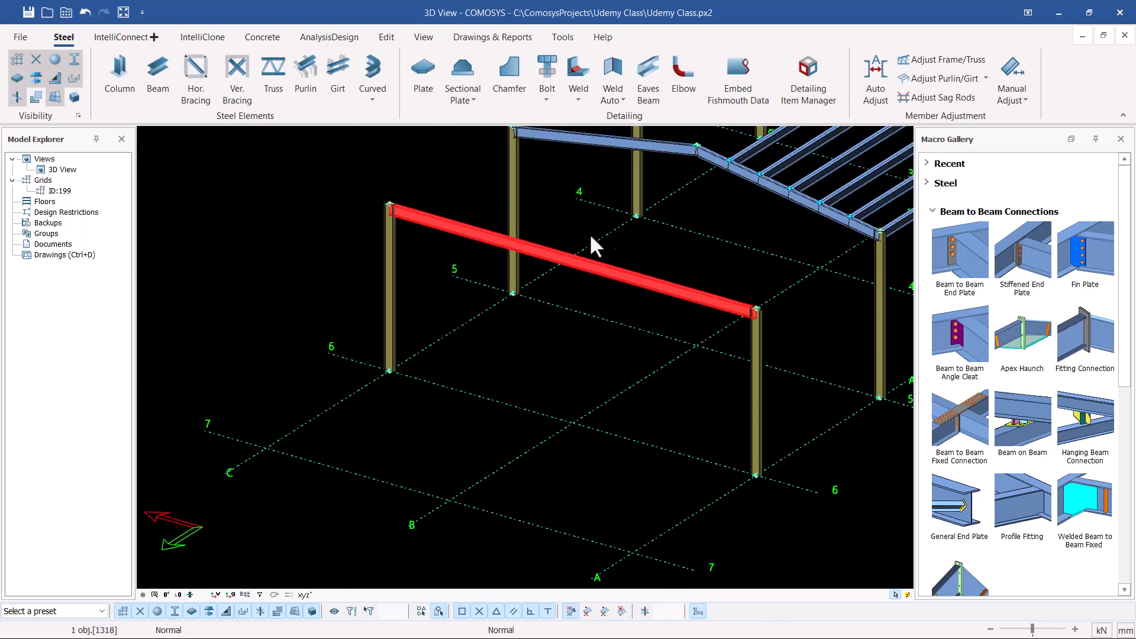
{"action": "scroll", "coordinate": [456, 211], "scroll_direction": "up", "scroll_amount": 4}
{"action": "right_click", "coordinate": [441, 182]}
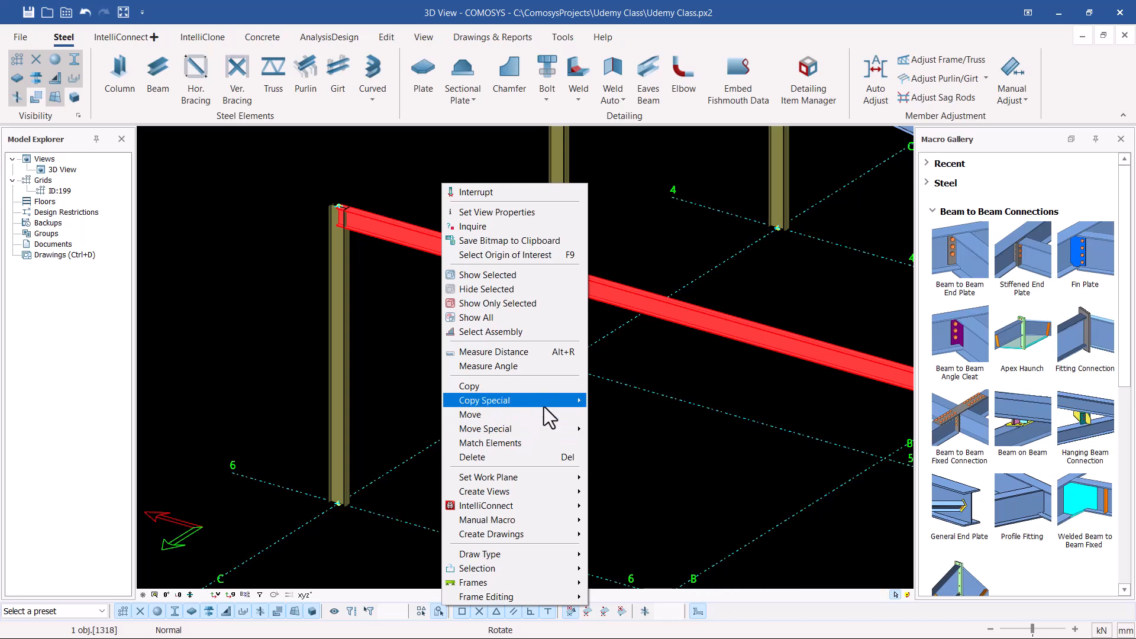
{"action": "mouse_move", "coordinate": [538, 429]}
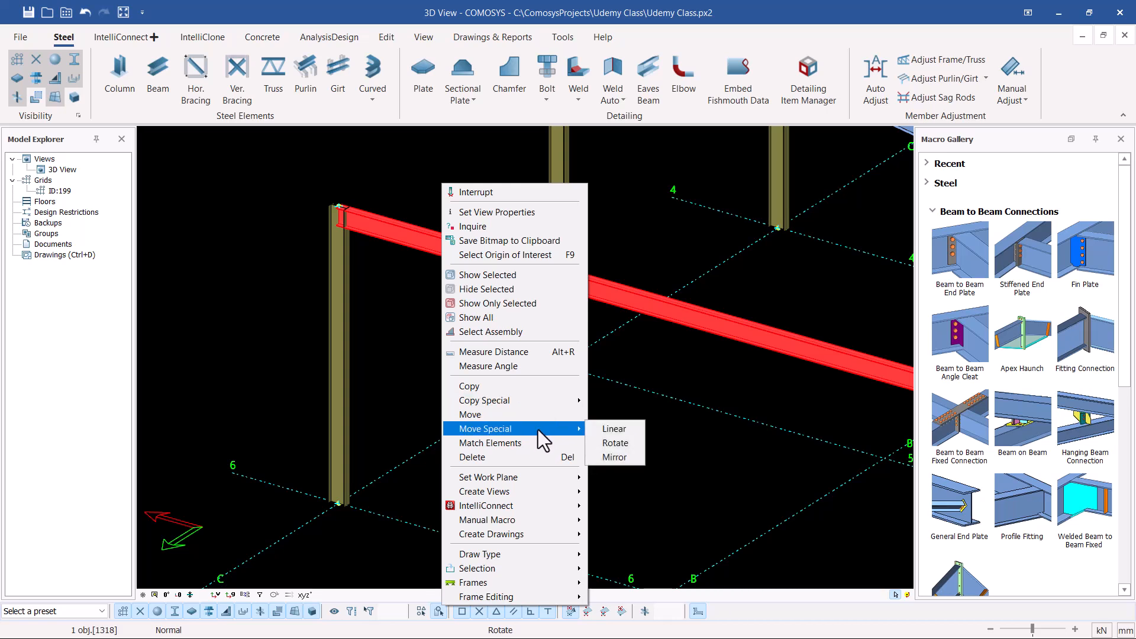
{"action": "left_click", "coordinate": [613, 429]}
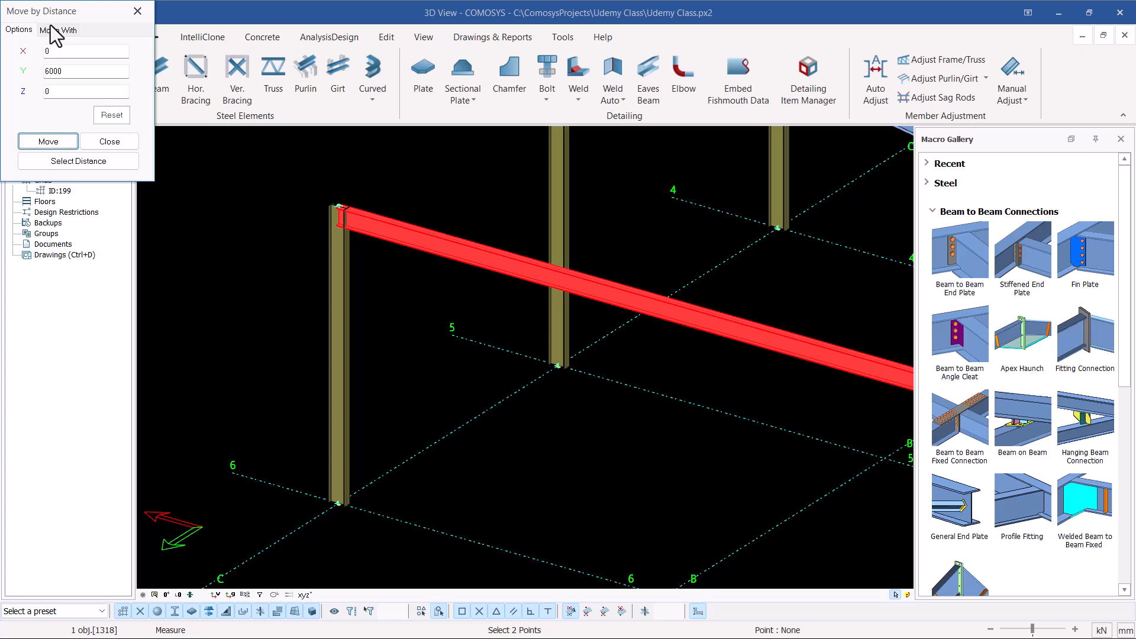
{"action": "left_click", "coordinate": [75, 71]}
{"action": "left_click_drag", "start_coordinate": [75, 71], "coordinate": [31, 74]}
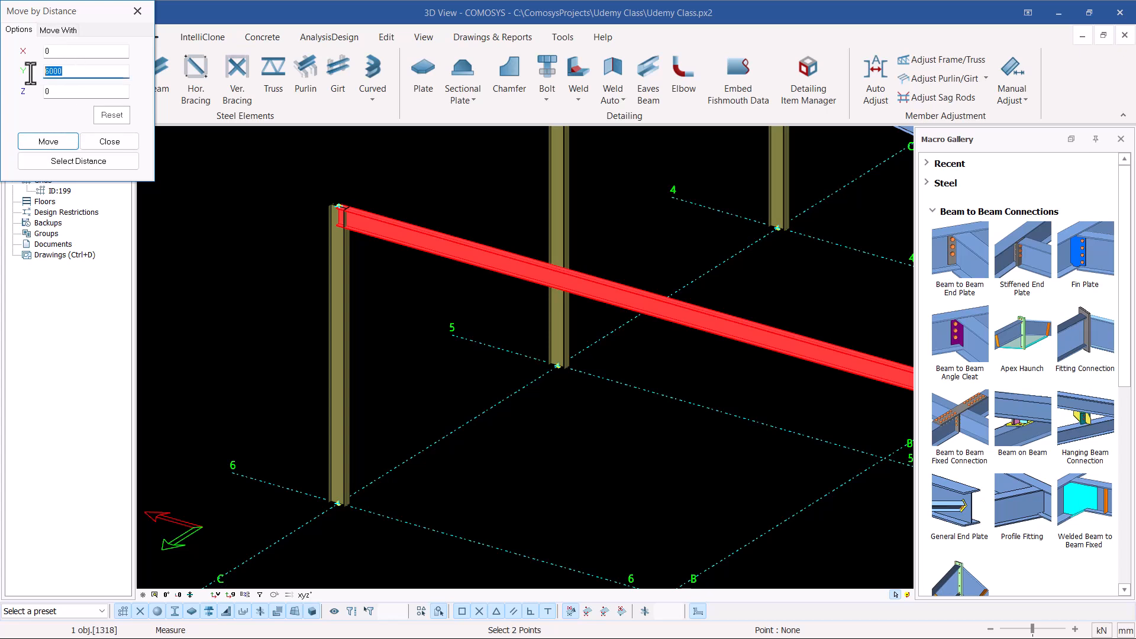
{"action": "type", "text": "0"}
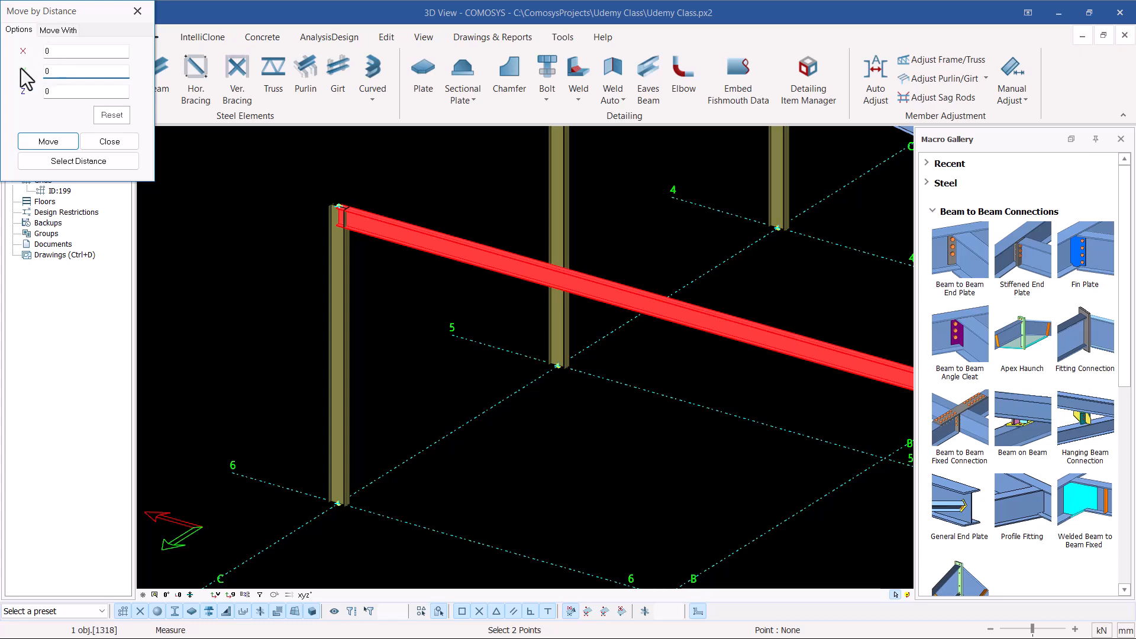
{"action": "left_click", "coordinate": [60, 94]}
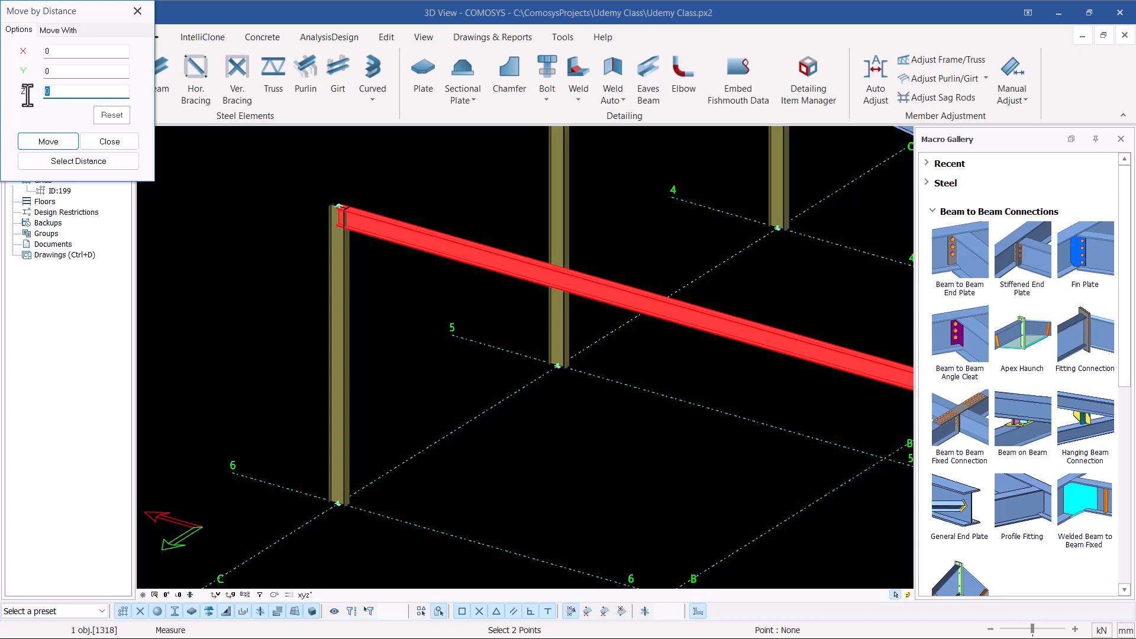
{"action": "type", "text": "-1000"}
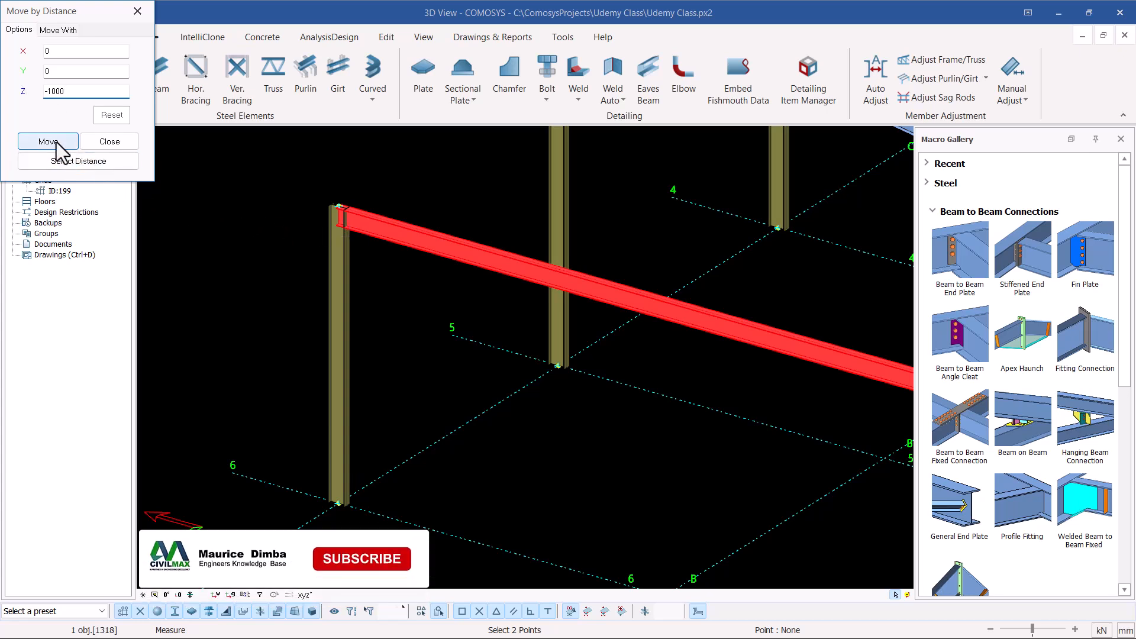
{"action": "left_click", "coordinate": [40, 144]}
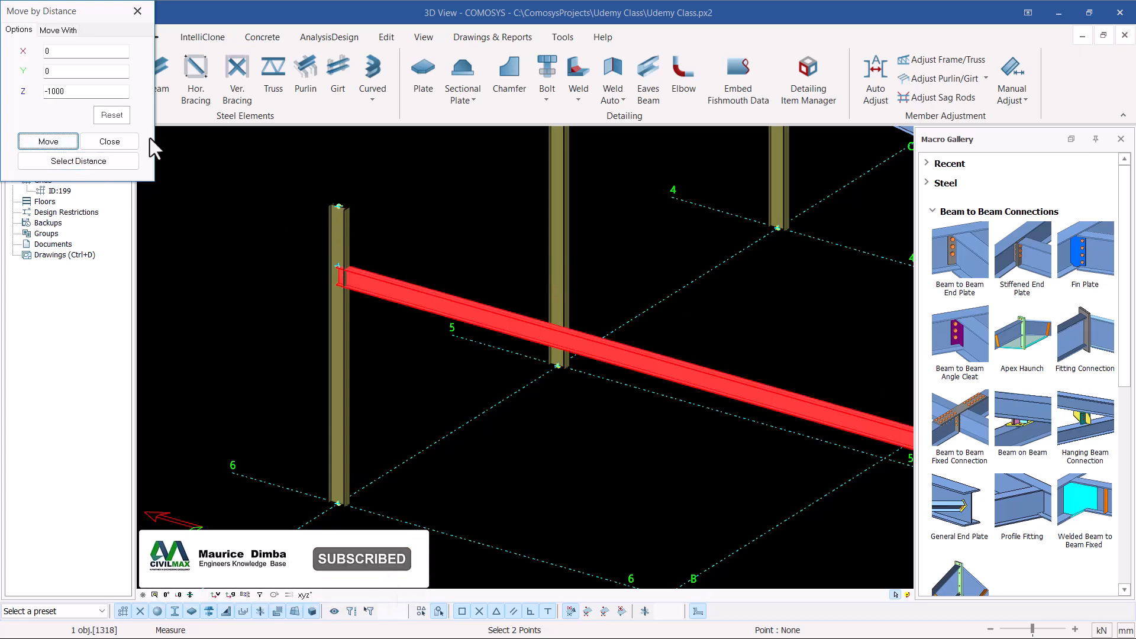
{"action": "left_click", "coordinate": [112, 141]}
{"action": "left_click", "coordinate": [381, 253]}
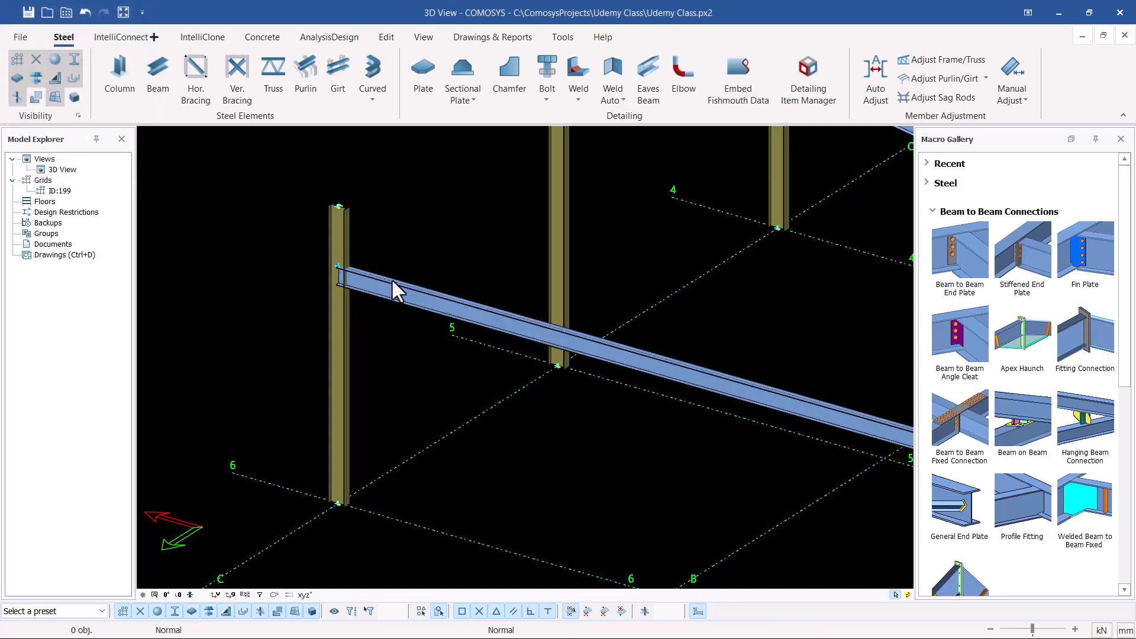
Step: Create a view by two points along gridline 6, using the grid line's intersections with both flanges at the base of the C6 column
{"action": "scroll", "coordinate": [340, 271], "scroll_direction": "up", "scroll_amount": 5}
{"action": "scroll", "coordinate": [365, 257], "scroll_direction": "up", "scroll_amount": 1}
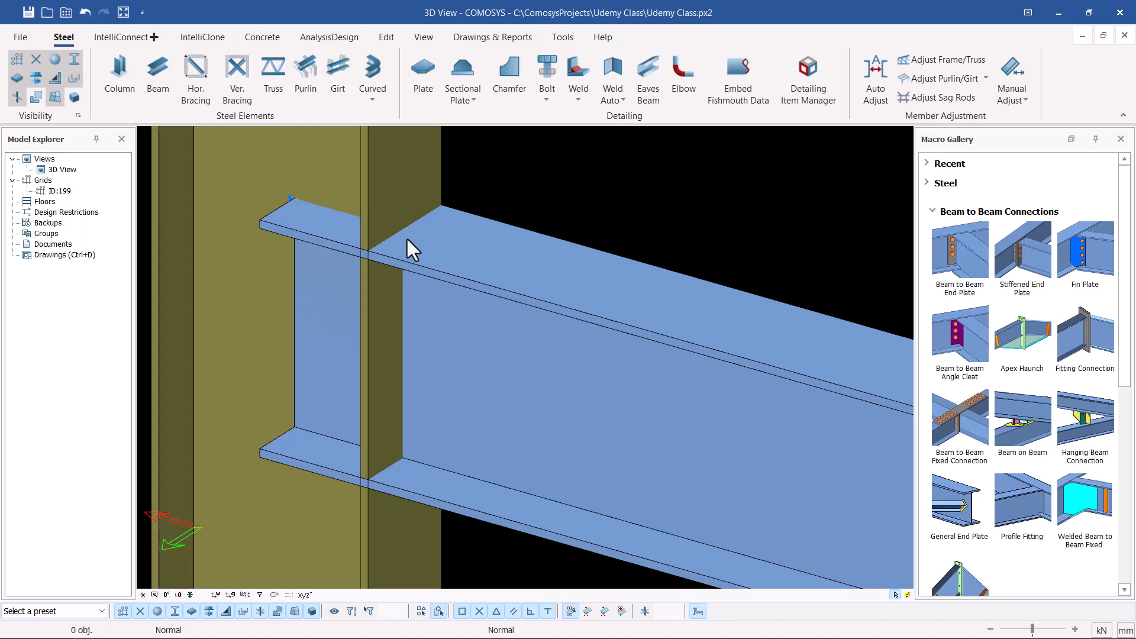
{"action": "scroll", "coordinate": [439, 263], "scroll_direction": "down", "scroll_amount": 6}
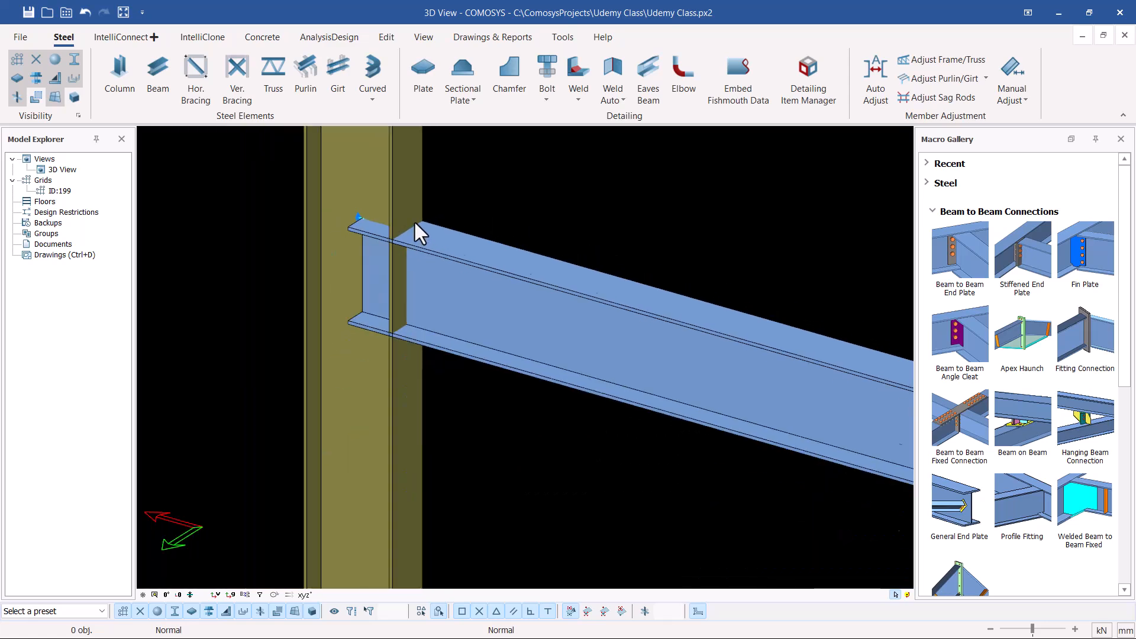
{"action": "scroll", "coordinate": [418, 533], "scroll_direction": "down", "scroll_amount": 3}
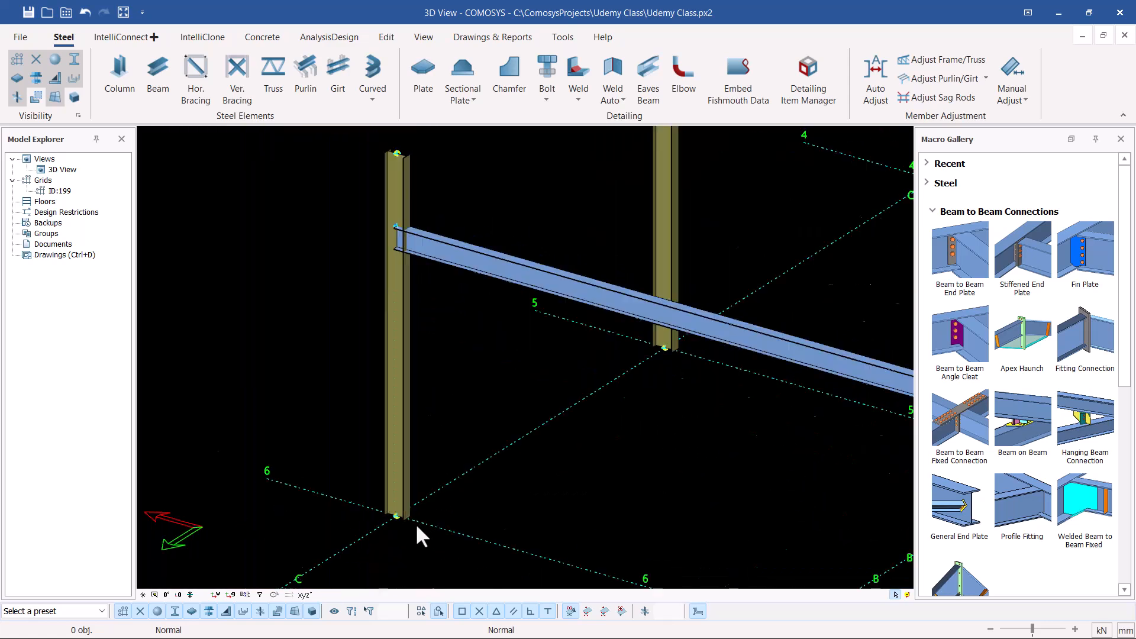
{"action": "scroll", "coordinate": [385, 525], "scroll_direction": "up", "scroll_amount": 8}
{"action": "left_click", "coordinate": [372, 504]}
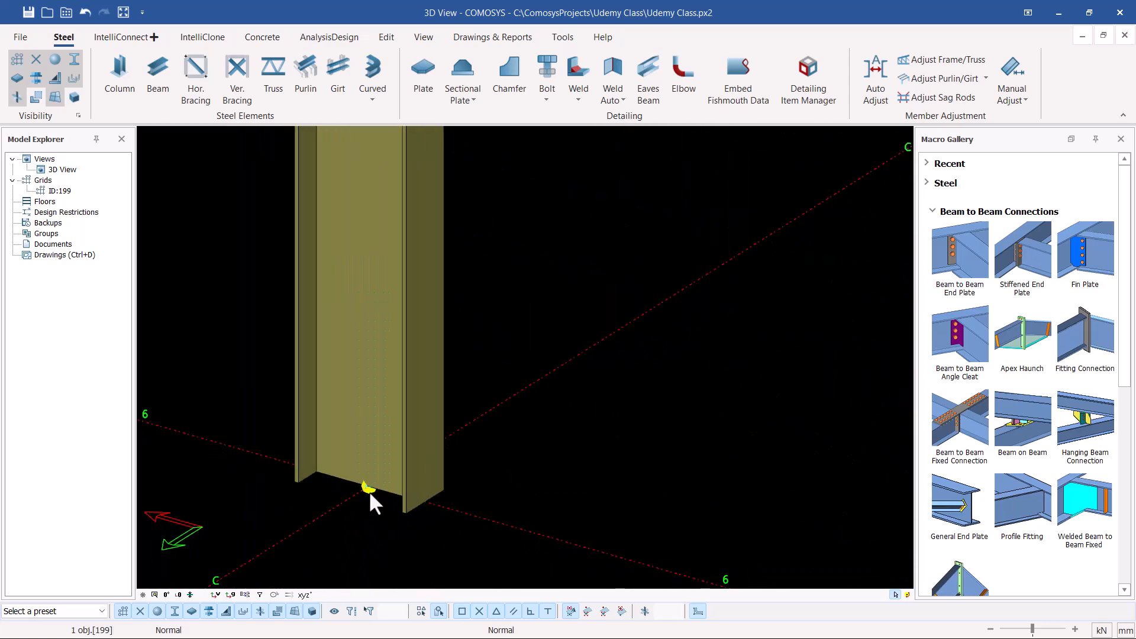
{"action": "left_click", "coordinate": [369, 488]}
{"action": "middle_click_drag", "start_coordinate": [368, 487], "coordinate": [403, 489]}
{"action": "left_click", "coordinate": [423, 37]}
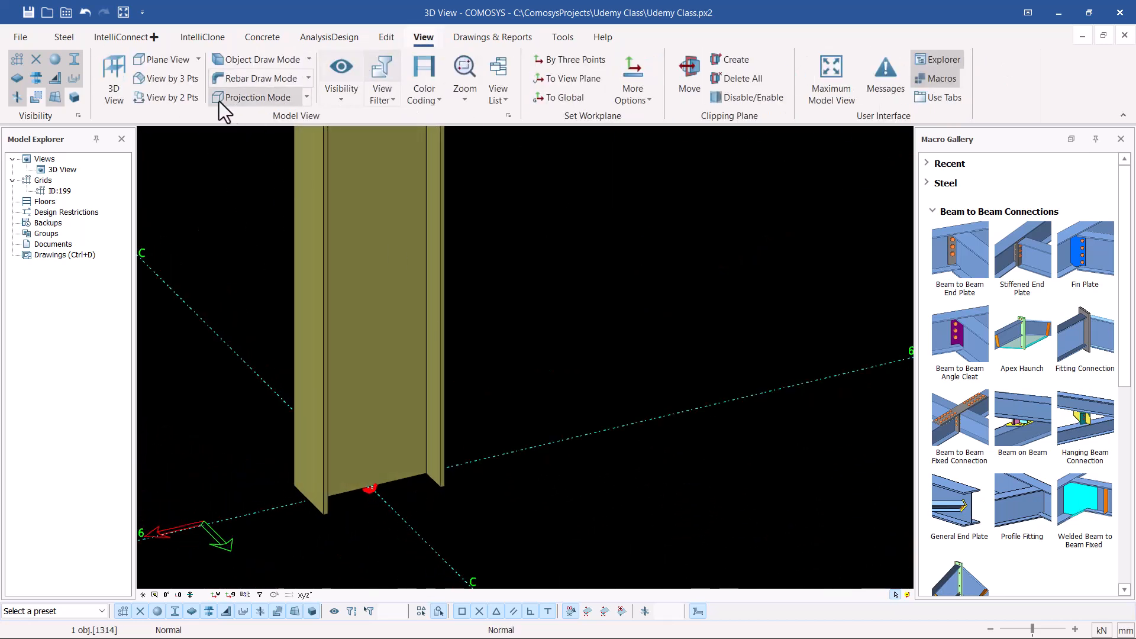
{"action": "left_click", "coordinate": [167, 97]}
{"action": "scroll", "coordinate": [310, 517], "scroll_direction": "up", "scroll_amount": 3}
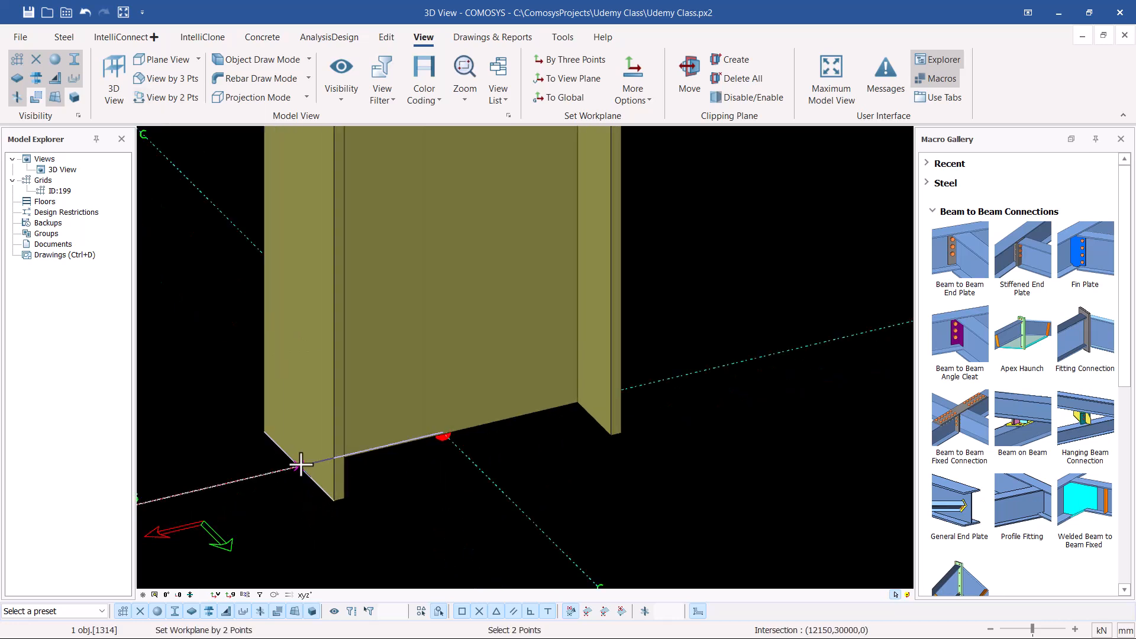
{"action": "scroll", "coordinate": [474, 401], "scroll_direction": "down", "scroll_amount": 3}
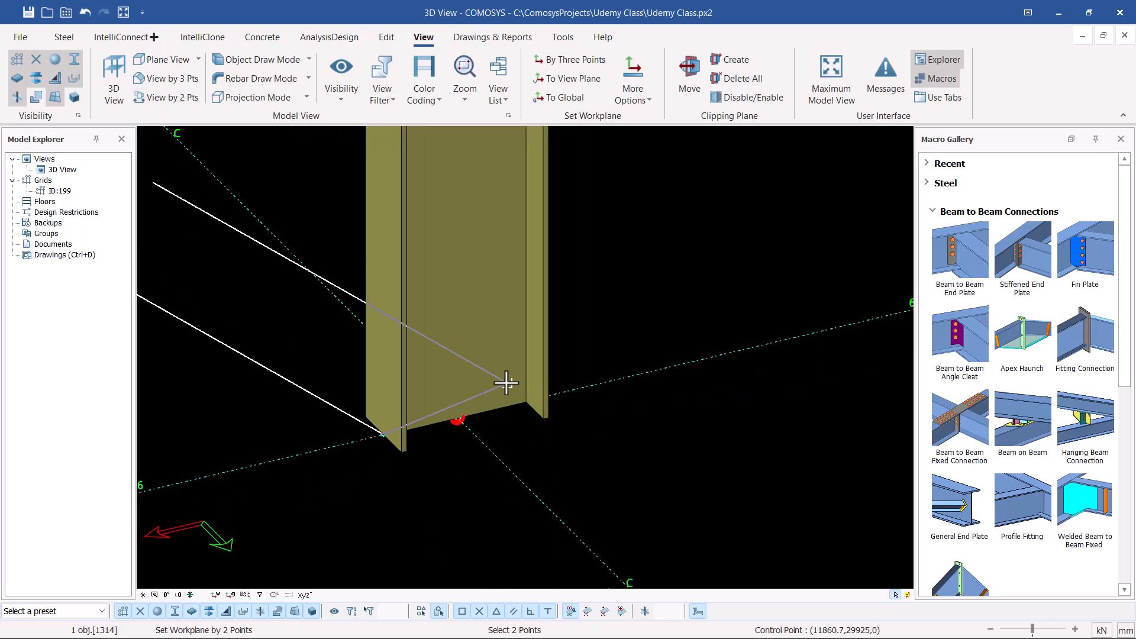
{"action": "middle_click_drag", "start_coordinate": [505, 382], "coordinate": [472, 388]}
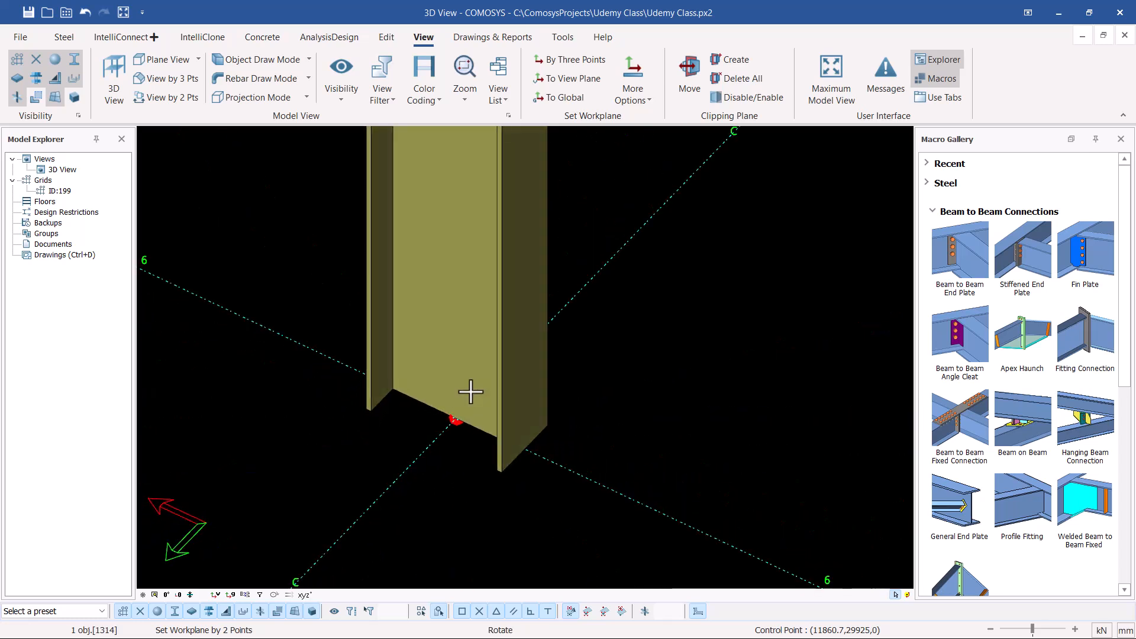
{"action": "left_click", "coordinate": [528, 451]}
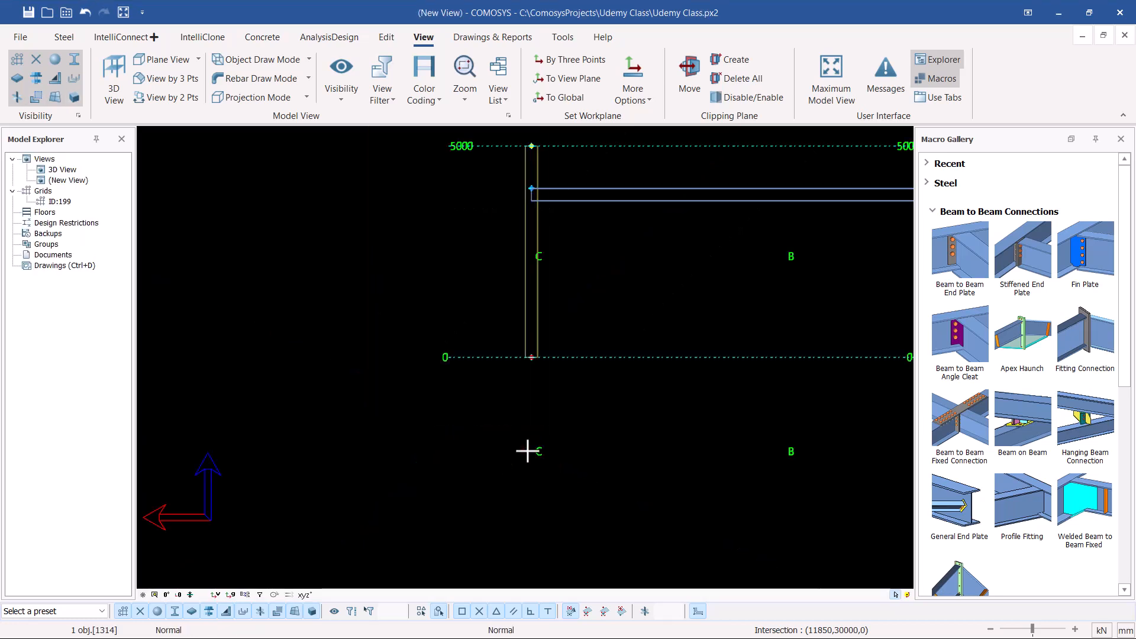
Step: Set the work plane to the plane of the new gridline 6 elevation view
{"action": "scroll", "coordinate": [565, 163], "scroll_direction": "up", "scroll_amount": 1}
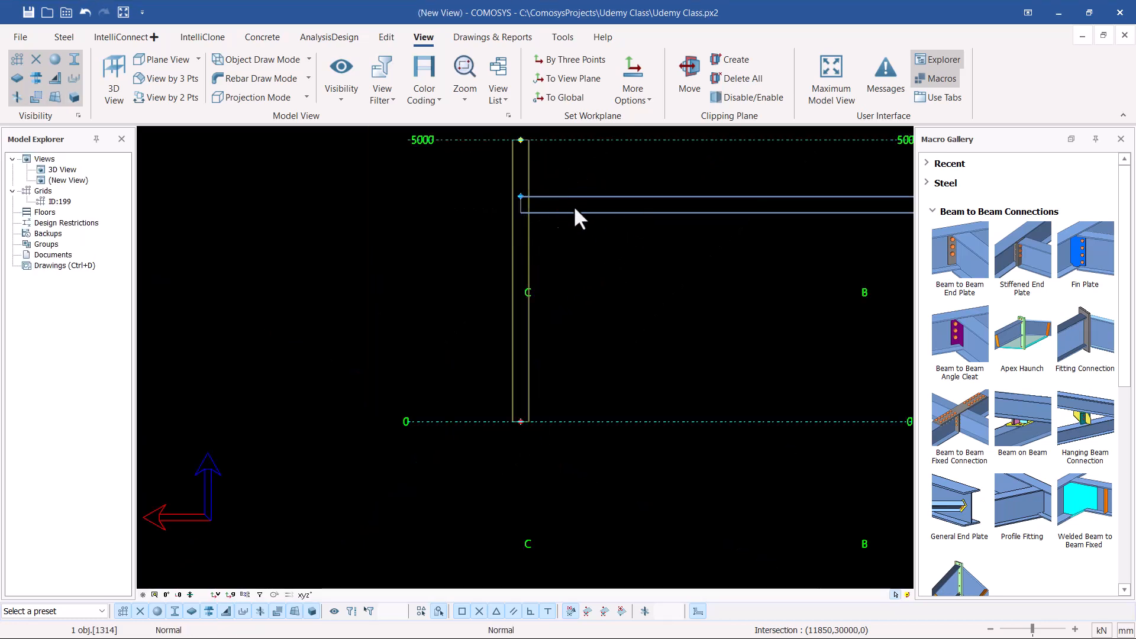
{"action": "scroll", "coordinate": [438, 306], "scroll_direction": "down", "scroll_amount": 1}
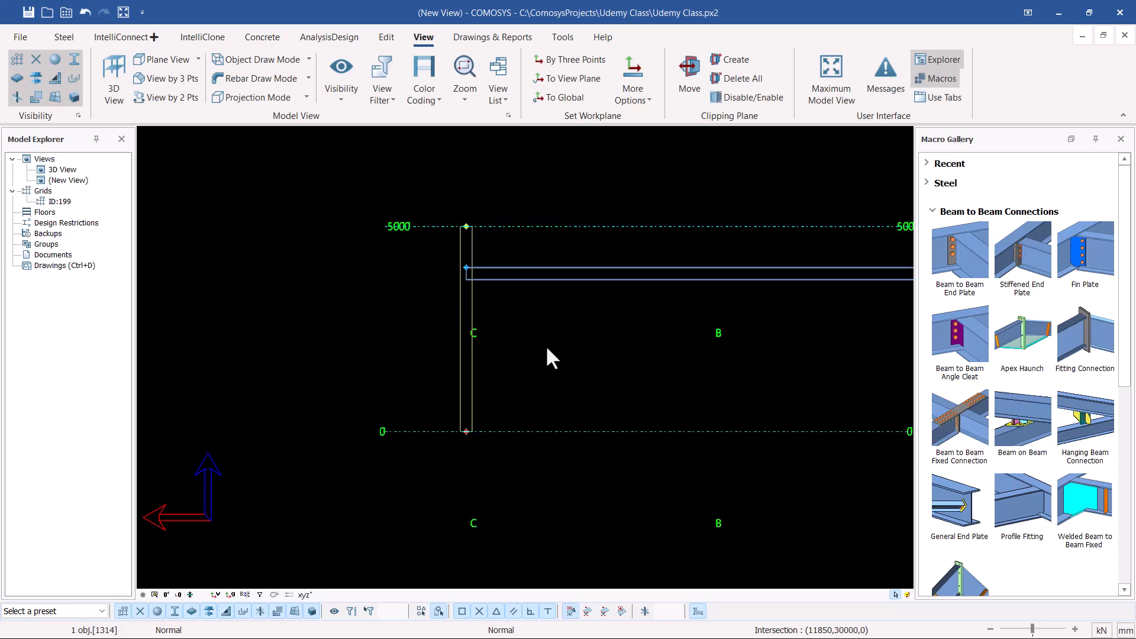
{"action": "scroll", "coordinate": [480, 272], "scroll_direction": "up", "scroll_amount": 1}
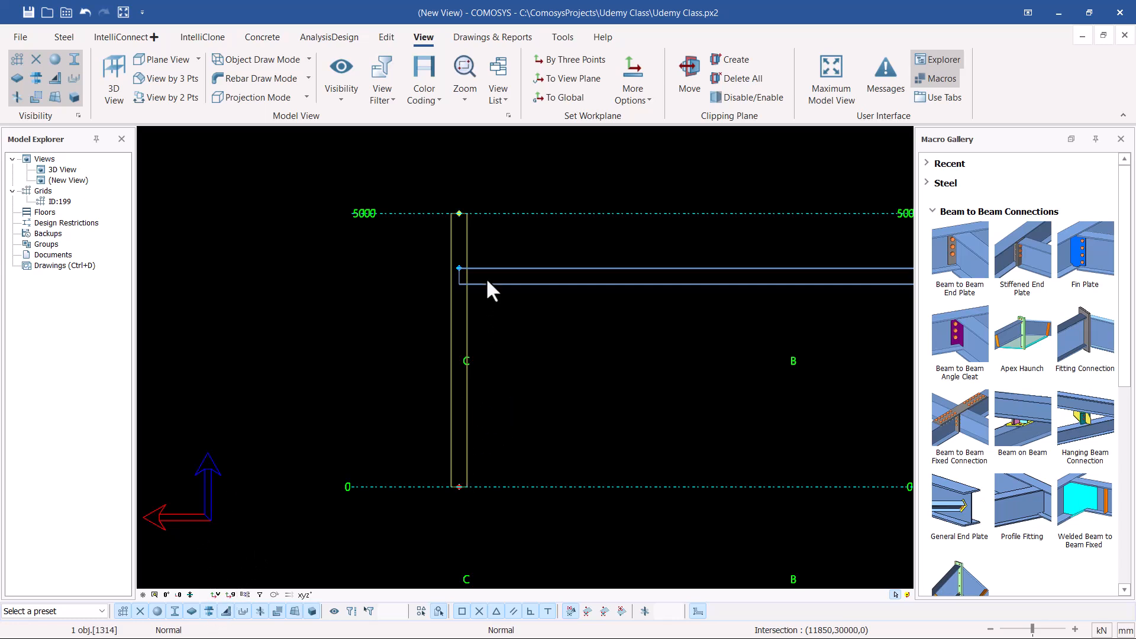
{"action": "left_click", "coordinate": [220, 601]}
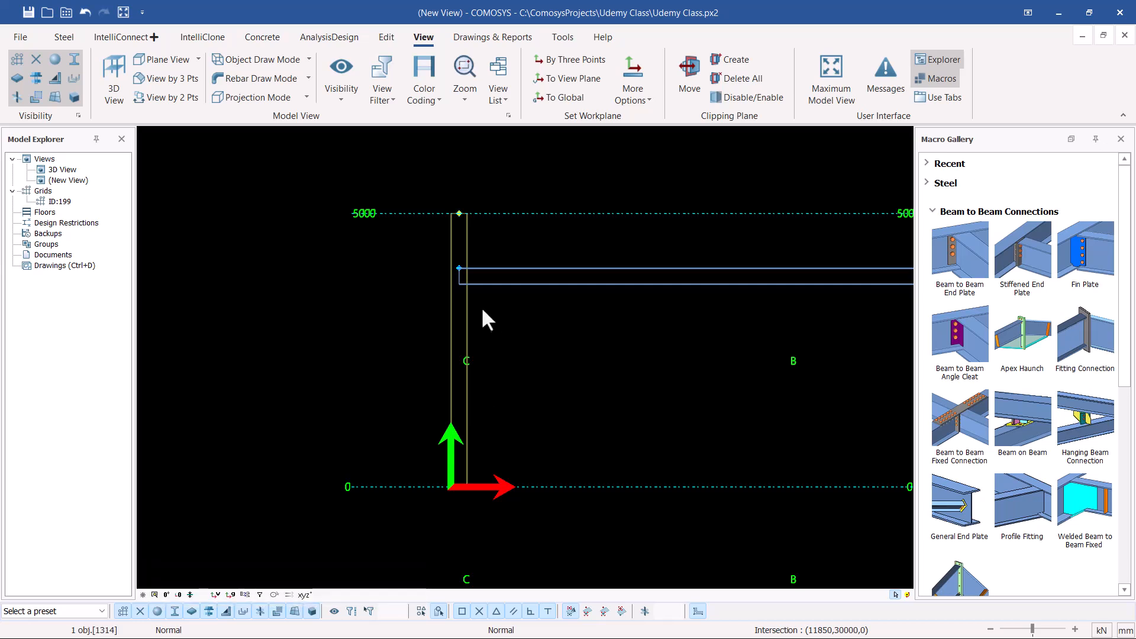
{"action": "scroll", "coordinate": [471, 272], "scroll_direction": "up", "scroll_amount": 6}
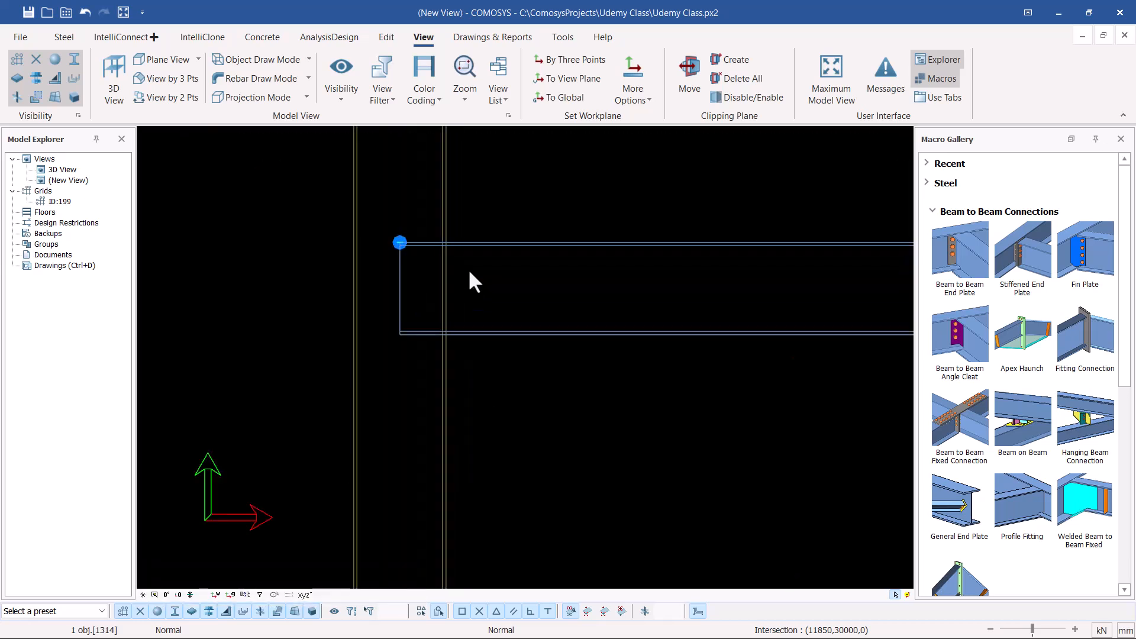
{"action": "scroll", "coordinate": [456, 260], "scroll_direction": "up", "scroll_amount": 3}
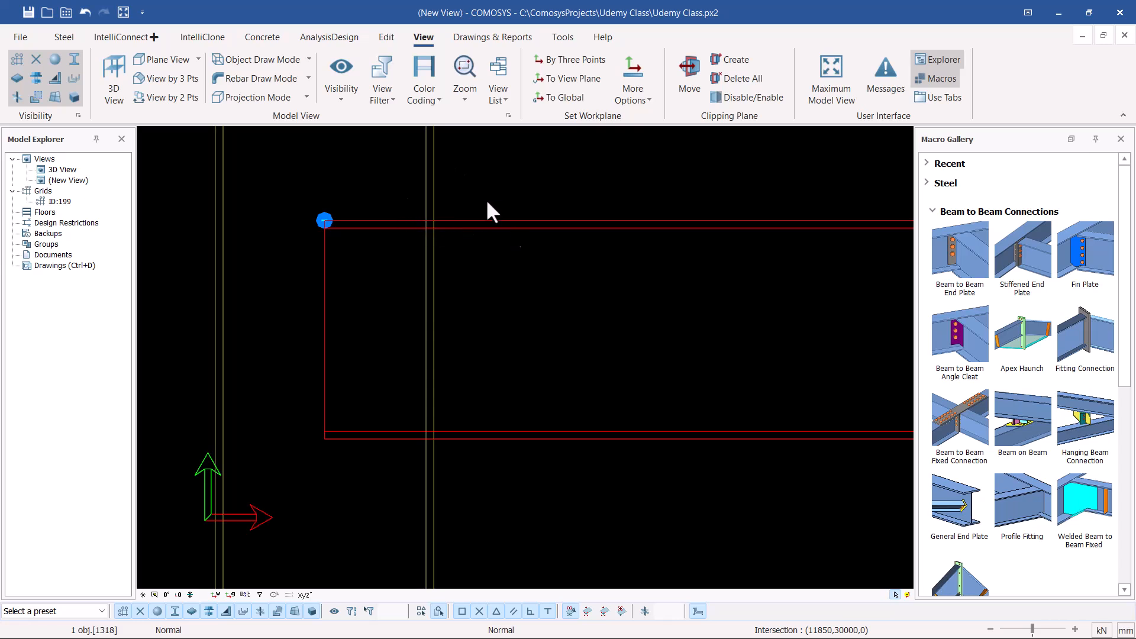
Step: Create a sectional plate on the gridline 6 beam at the column flange's outer face, from the beam's top edge to its bottom edge
{"action": "left_click", "coordinate": [64, 36]}
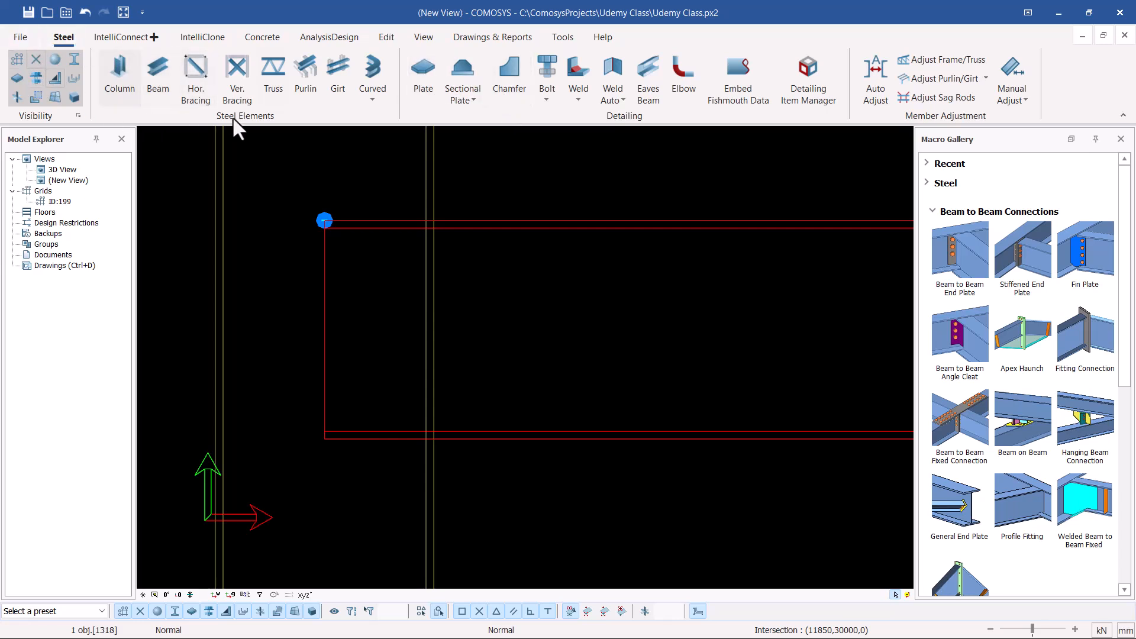
{"action": "left_click", "coordinate": [474, 99]}
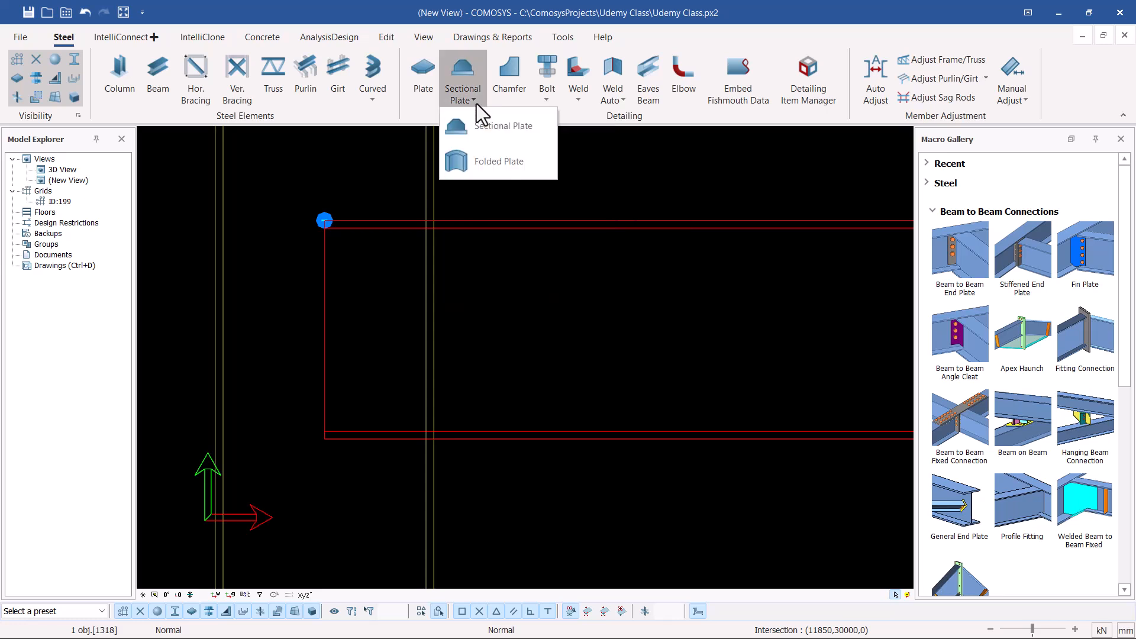
{"action": "left_click", "coordinate": [485, 129]}
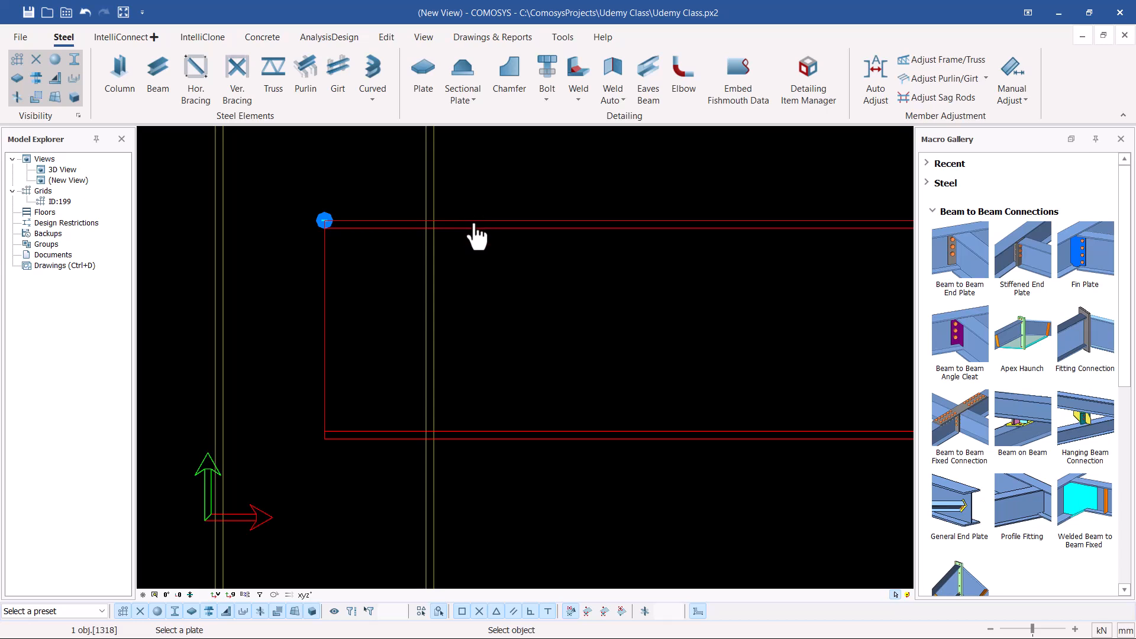
{"action": "right_click", "coordinate": [541, 163]}
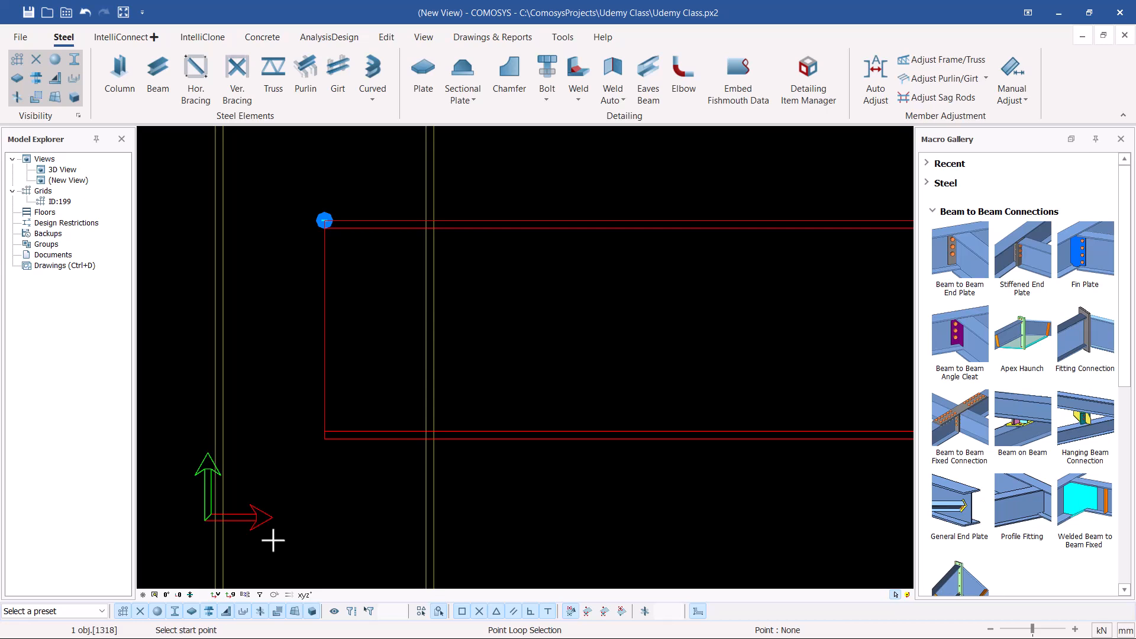
{"action": "scroll", "coordinate": [406, 242], "scroll_direction": "up", "scroll_amount": 3}
{"action": "left_click", "coordinate": [471, 193]}
{"action": "scroll", "coordinate": [490, 169], "scroll_direction": "down", "scroll_amount": 4}
{"action": "scroll", "coordinate": [510, 299], "scroll_direction": "up", "scroll_amount": 3}
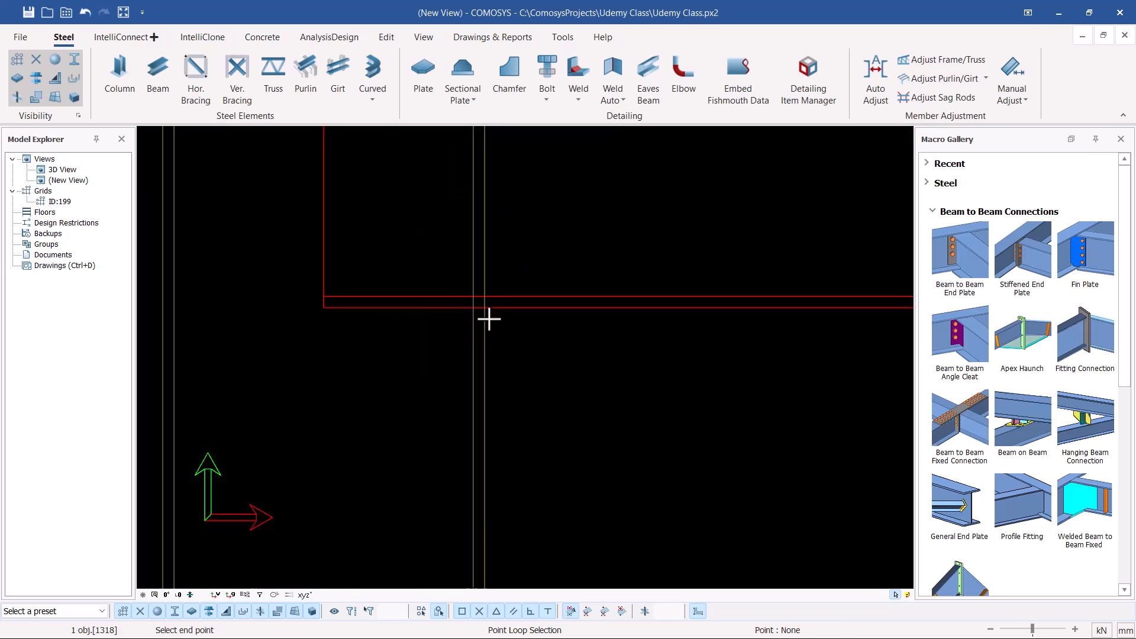
{"action": "left_click", "coordinate": [485, 308]}
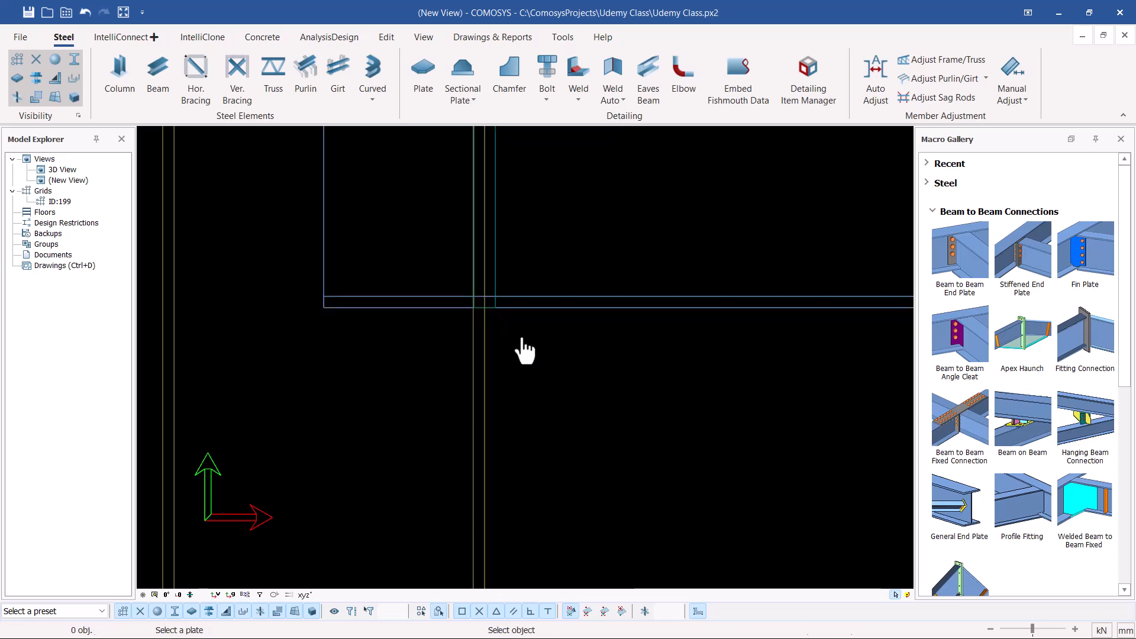
{"action": "scroll", "coordinate": [467, 379], "scroll_direction": "down", "scroll_amount": 2}
{"action": "scroll", "coordinate": [431, 389], "scroll_direction": "down", "scroll_amount": 2}
{"action": "scroll", "coordinate": [467, 287], "scroll_direction": "up", "scroll_amount": 2}
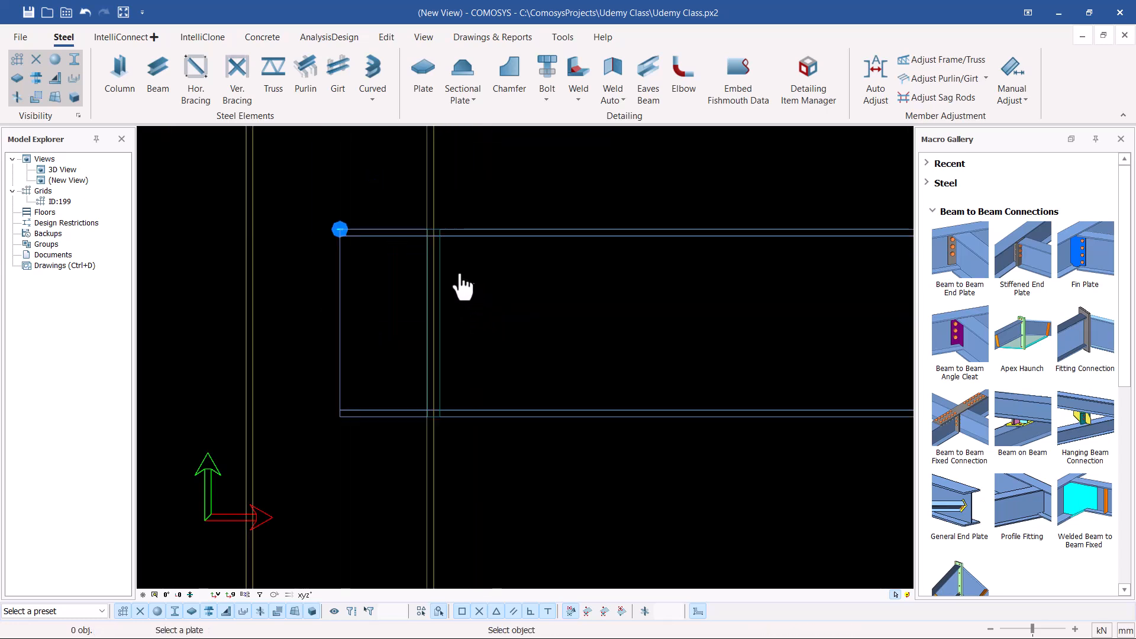
{"action": "scroll", "coordinate": [430, 225], "scroll_direction": "up", "scroll_amount": 4}
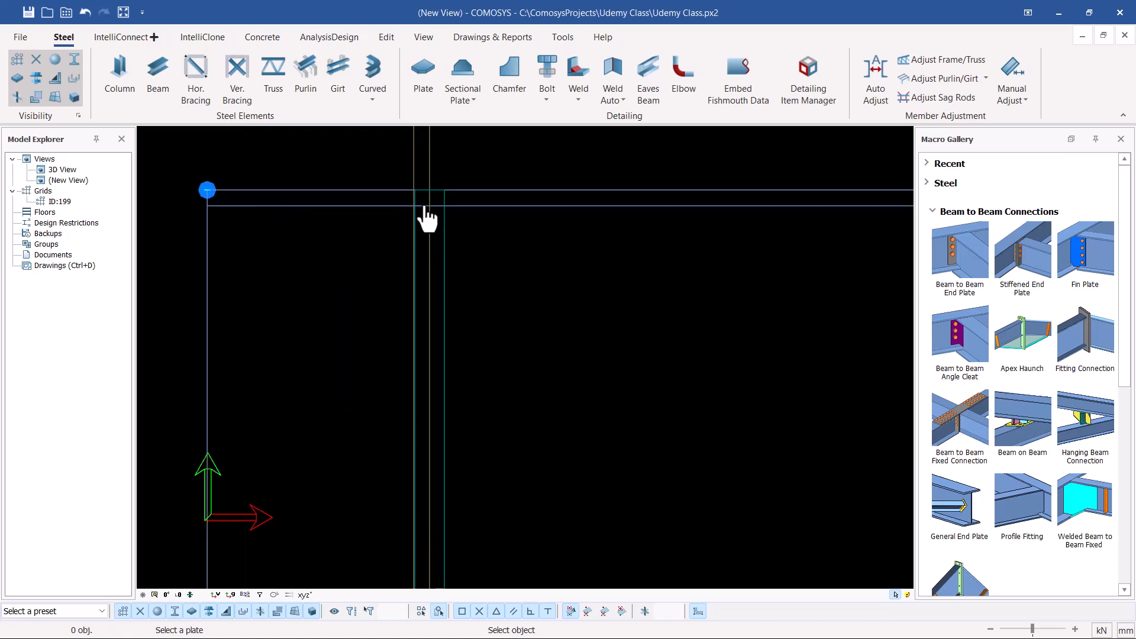
{"action": "key", "text": "Escape"}
{"action": "key", "text": "Escape"}
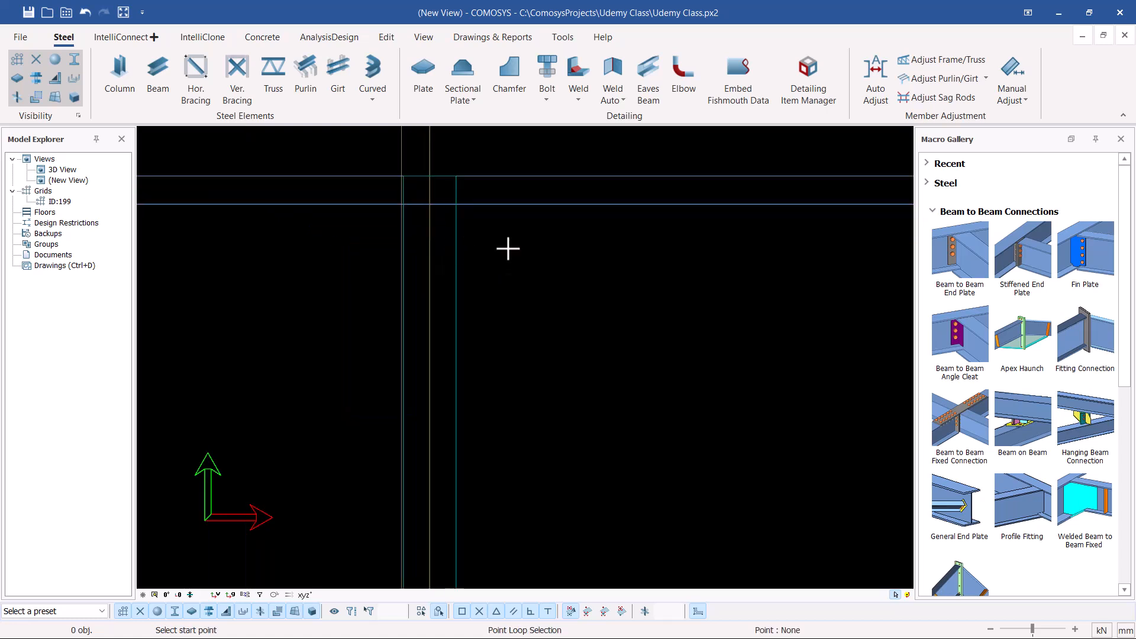
Step: Display the beam-to-column joint as a shaded 3D view that shows the new sectional plate
{"action": "scroll", "coordinate": [430, 306], "scroll_direction": "down", "scroll_amount": 2}
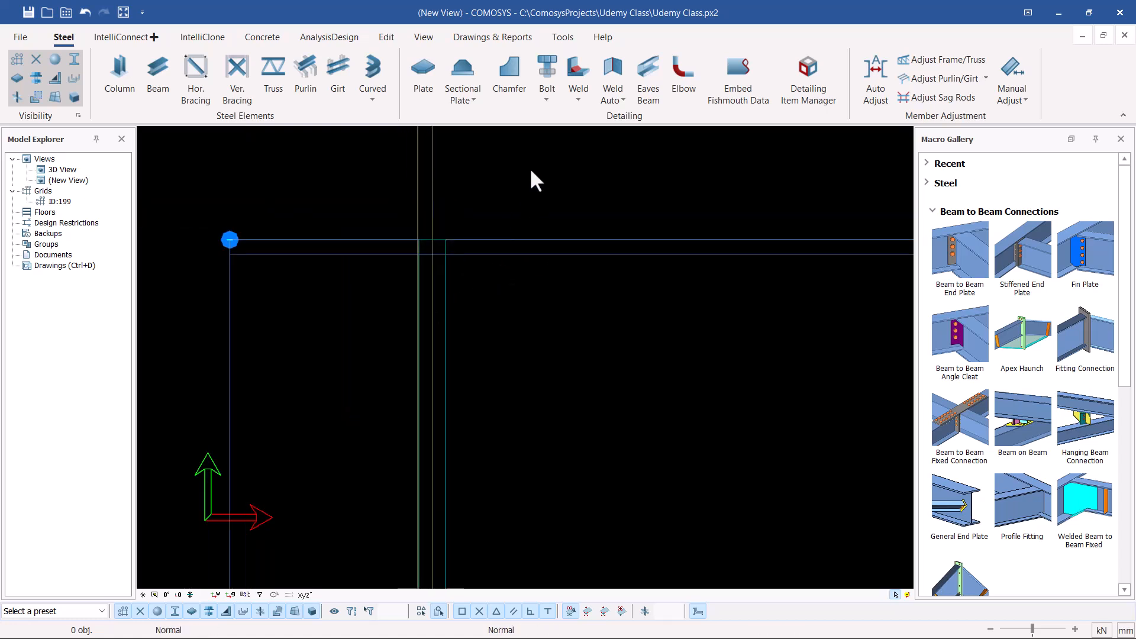
{"action": "scroll", "coordinate": [426, 301], "scroll_direction": "up", "scroll_amount": 2}
{"action": "left_click", "coordinate": [461, 274]}
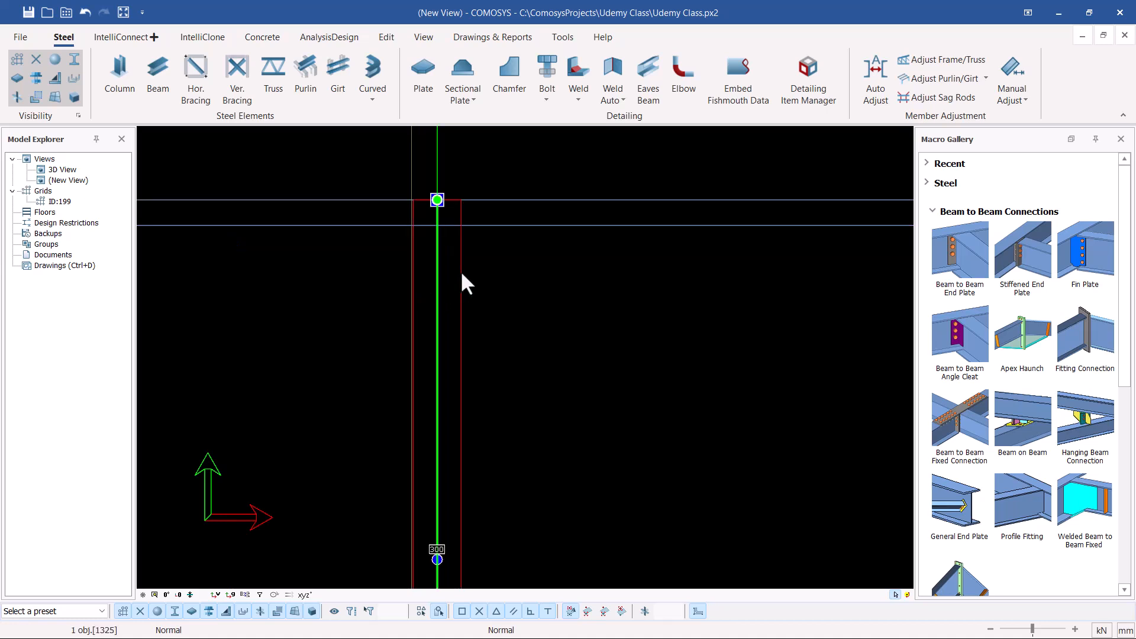
{"action": "scroll", "coordinate": [461, 271], "scroll_direction": "down", "scroll_amount": 1}
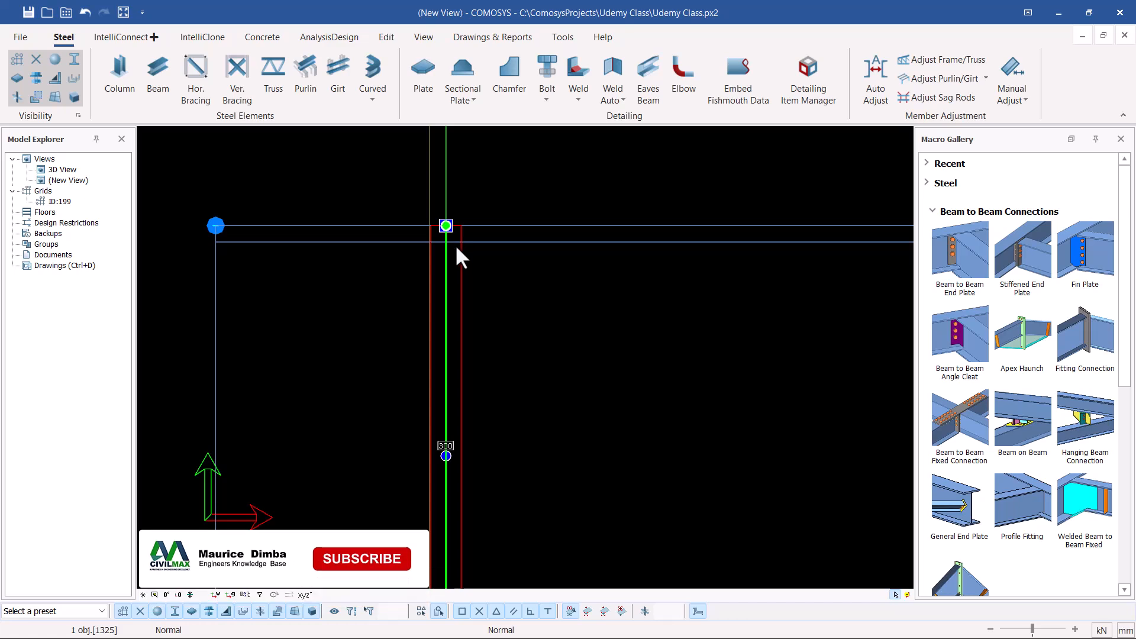
{"action": "middle_click_drag", "start_coordinate": [457, 250], "coordinate": [358, 309]}
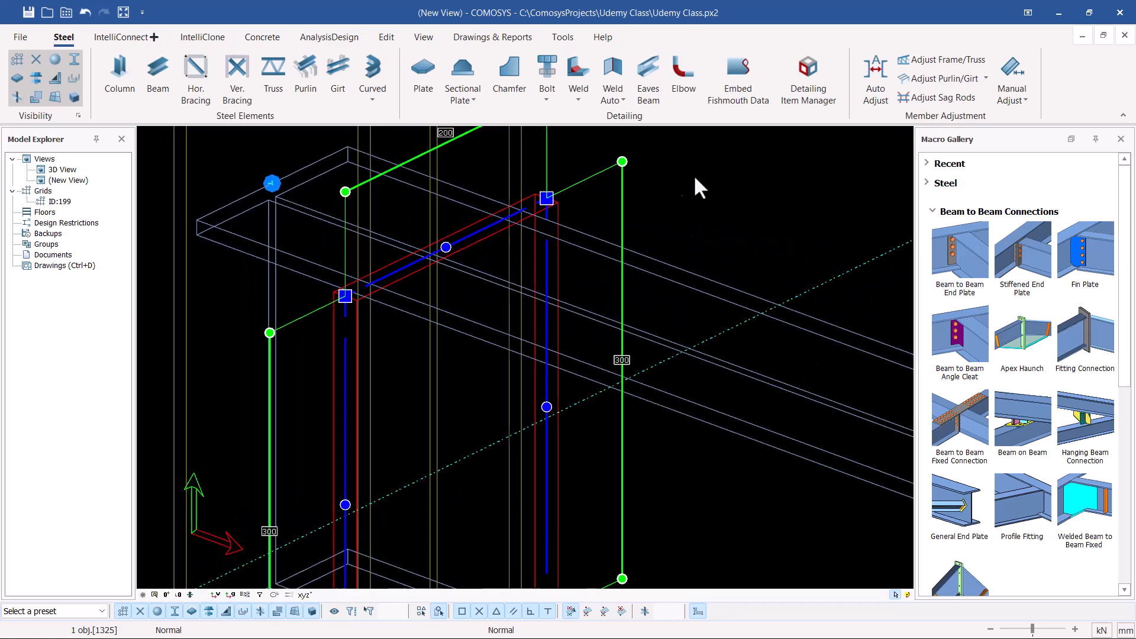
{"action": "key", "text": "Escape"}
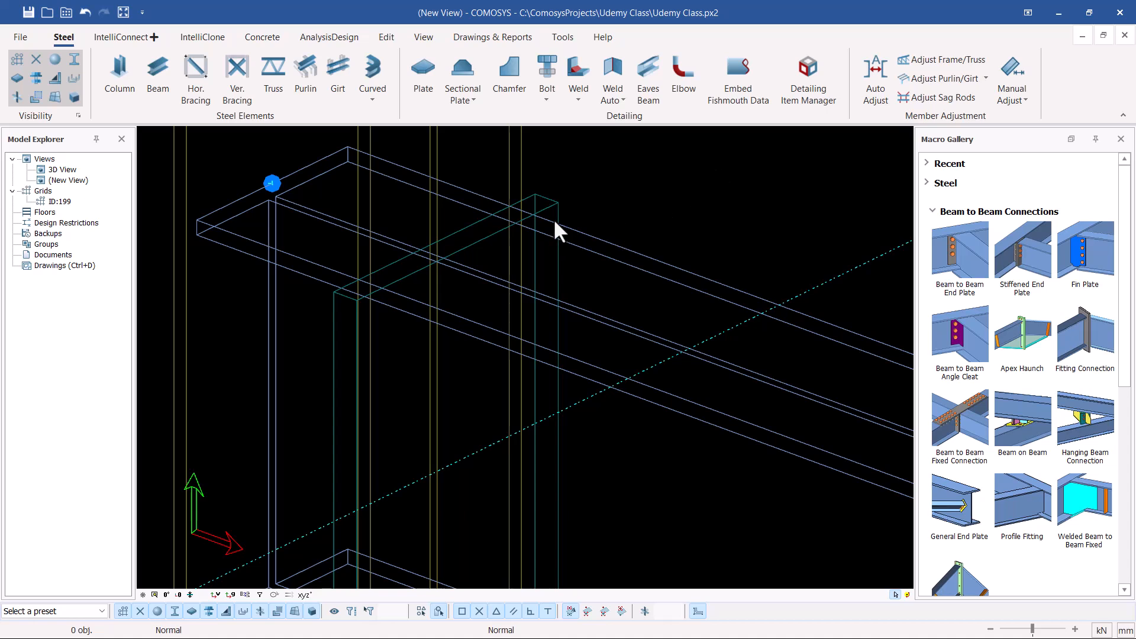
{"action": "key", "text": "ctrl+2"}
{"action": "key", "text": "ctrl+3"}
{"action": "key", "text": "ctrl+1"}
{"action": "key", "text": "ctrl+2"}
{"action": "key", "text": "ctrl+3"}
{"action": "key", "text": "ctrl+4"}
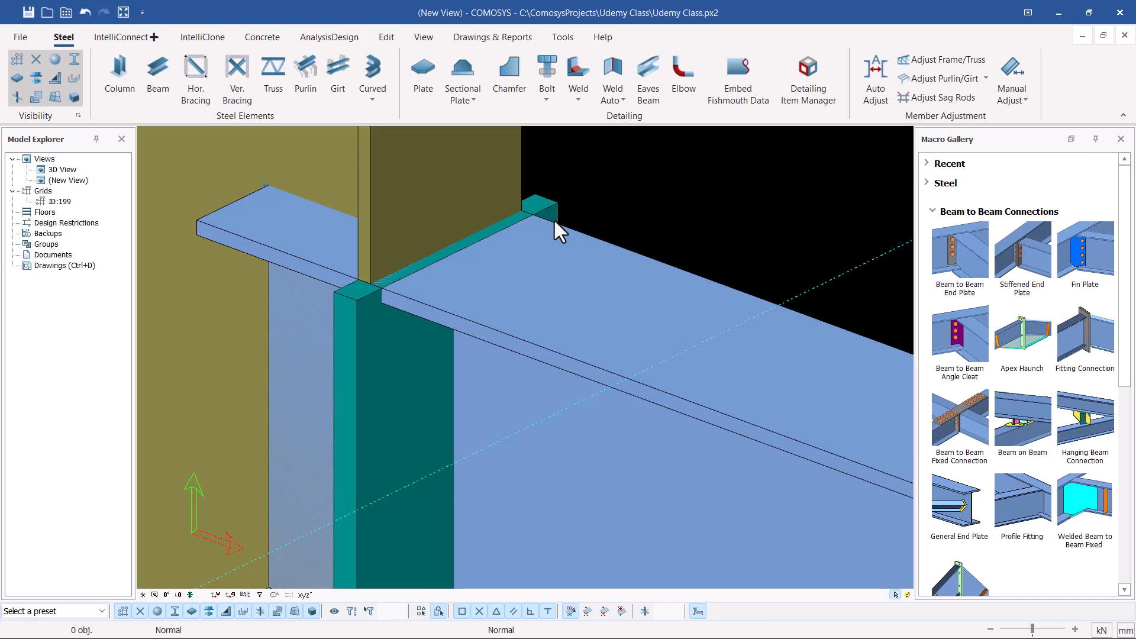
{"action": "middle_click_drag", "start_coordinate": [444, 241], "coordinate": [408, 289]}
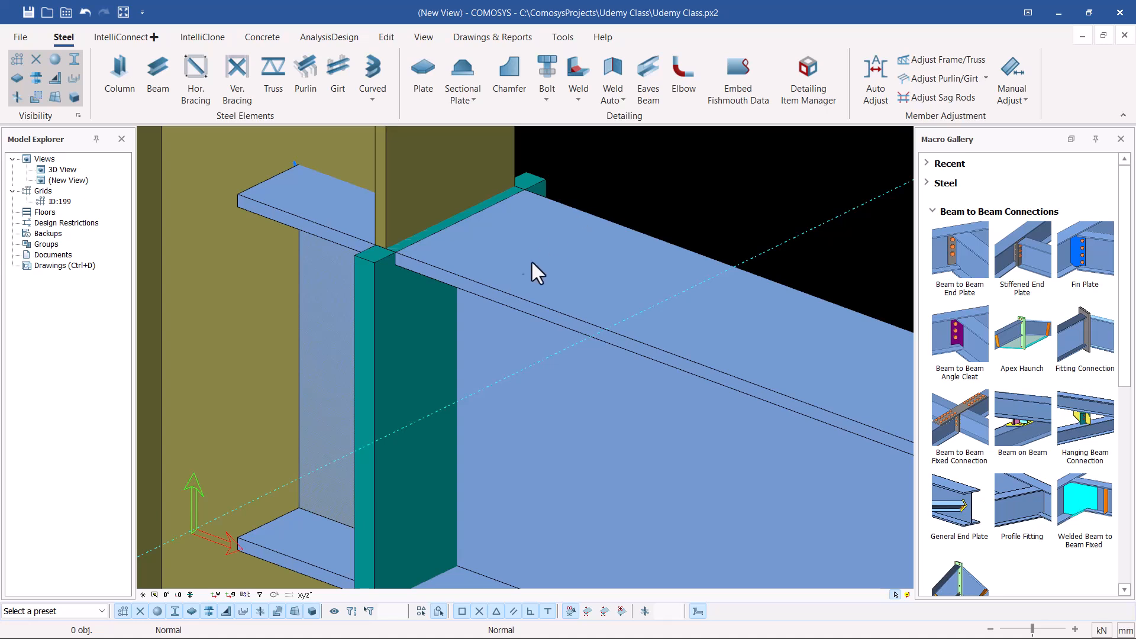
Step: Nudge the sectional plate one increment along the beam, away from the column
{"action": "left_click", "coordinate": [412, 330]}
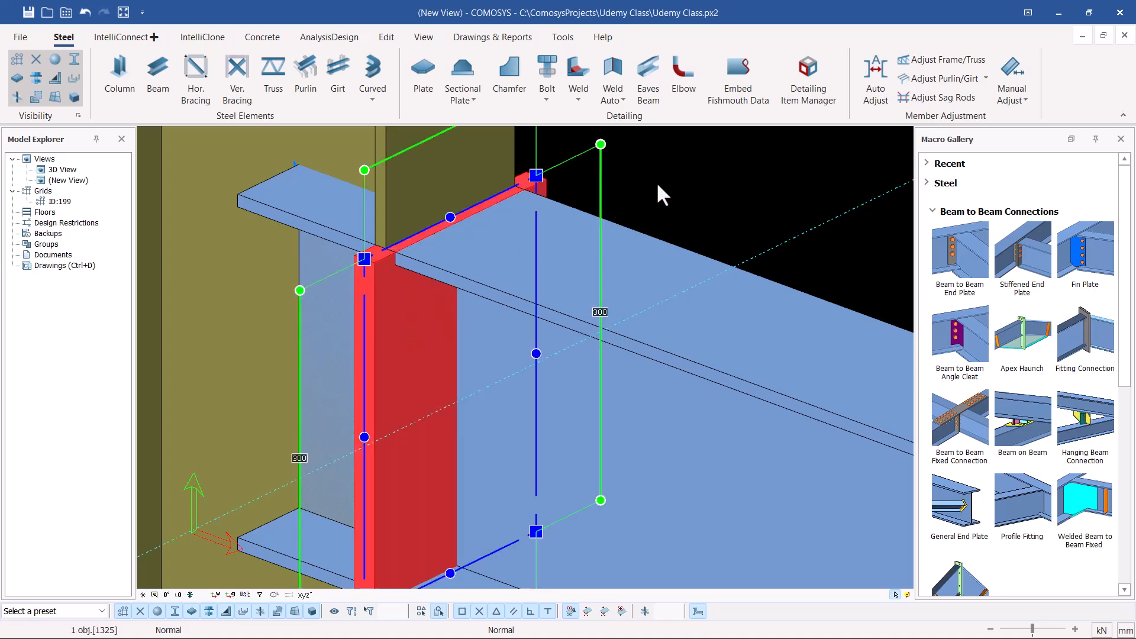
{"action": "key", "text": "Right"}
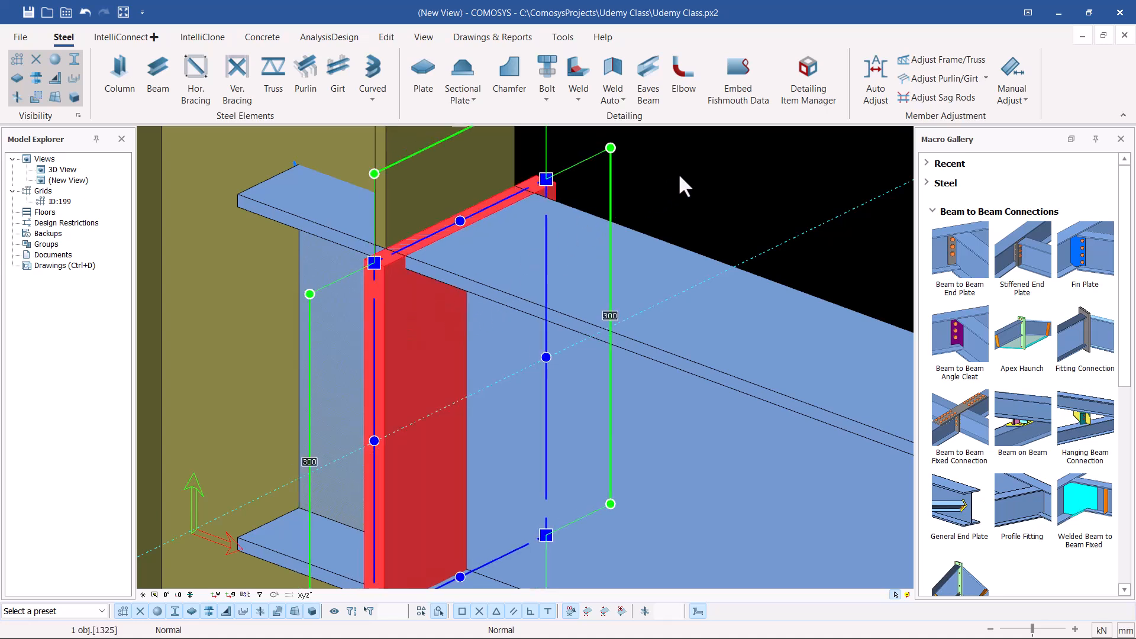
{"action": "left_click", "coordinate": [742, 173]}
{"action": "scroll", "coordinate": [387, 237], "scroll_direction": "up", "scroll_amount": 5}
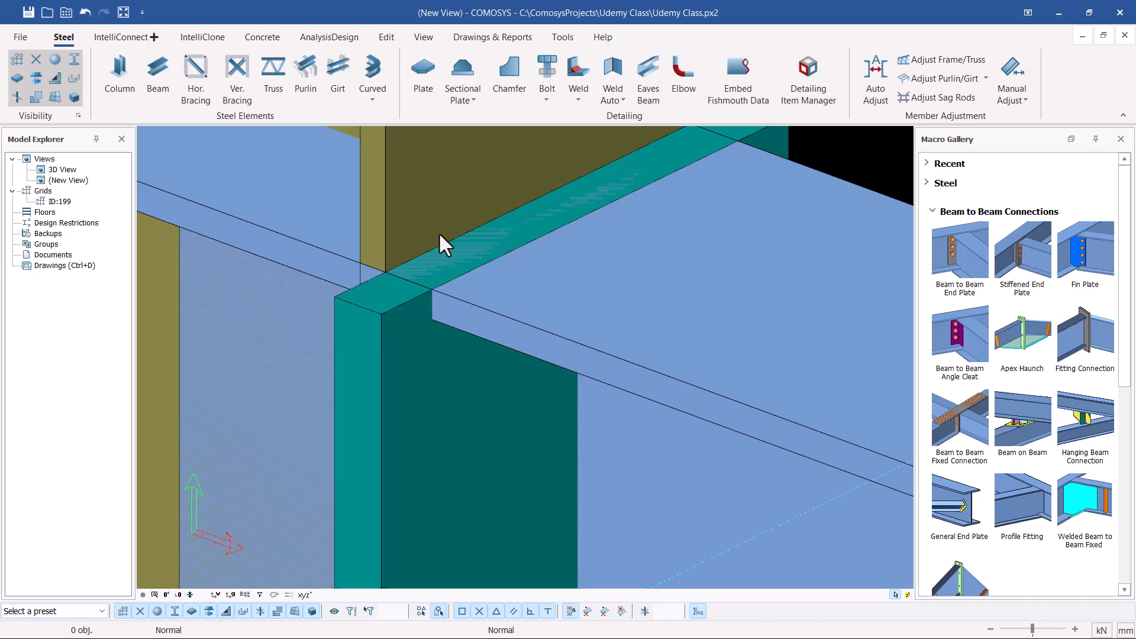
{"action": "scroll", "coordinate": [408, 244], "scroll_direction": "down", "scroll_amount": 5}
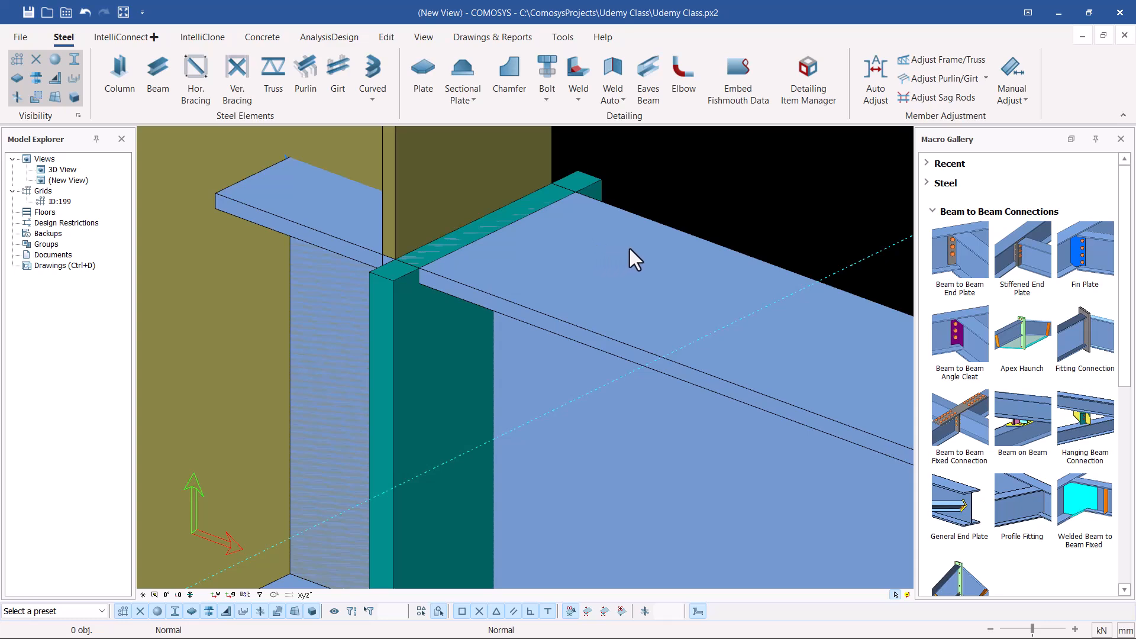
Step: Check the gridline 6 beam's profile name and section width in its properties
{"action": "double_click", "coordinate": [613, 258]}
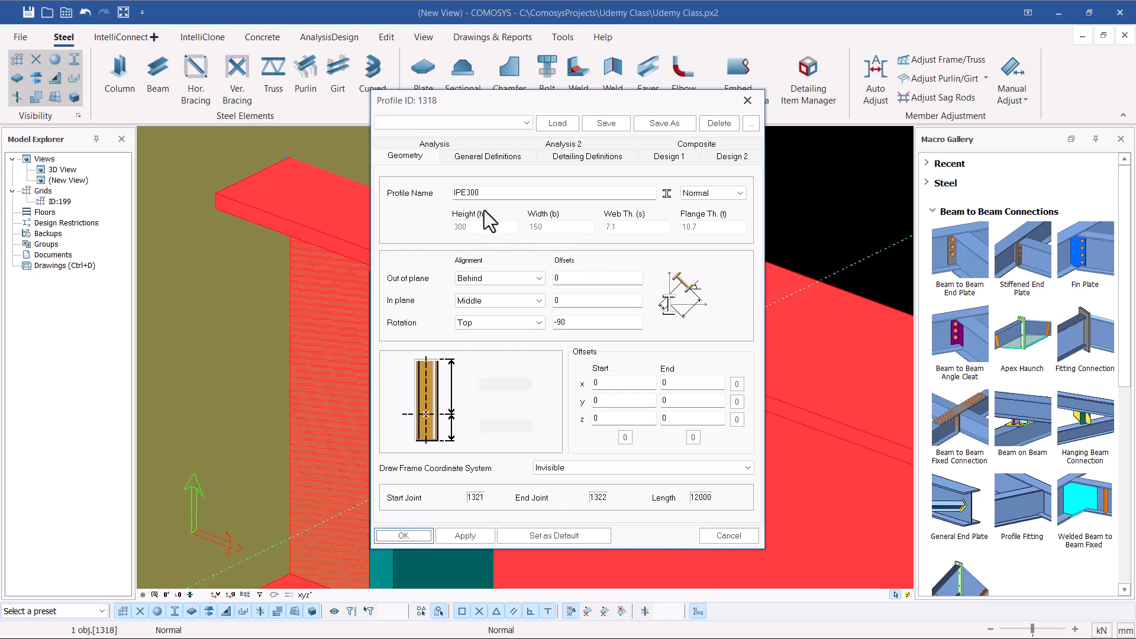
{"action": "left_click", "coordinate": [490, 194]}
{"action": "left_click", "coordinate": [748, 100]}
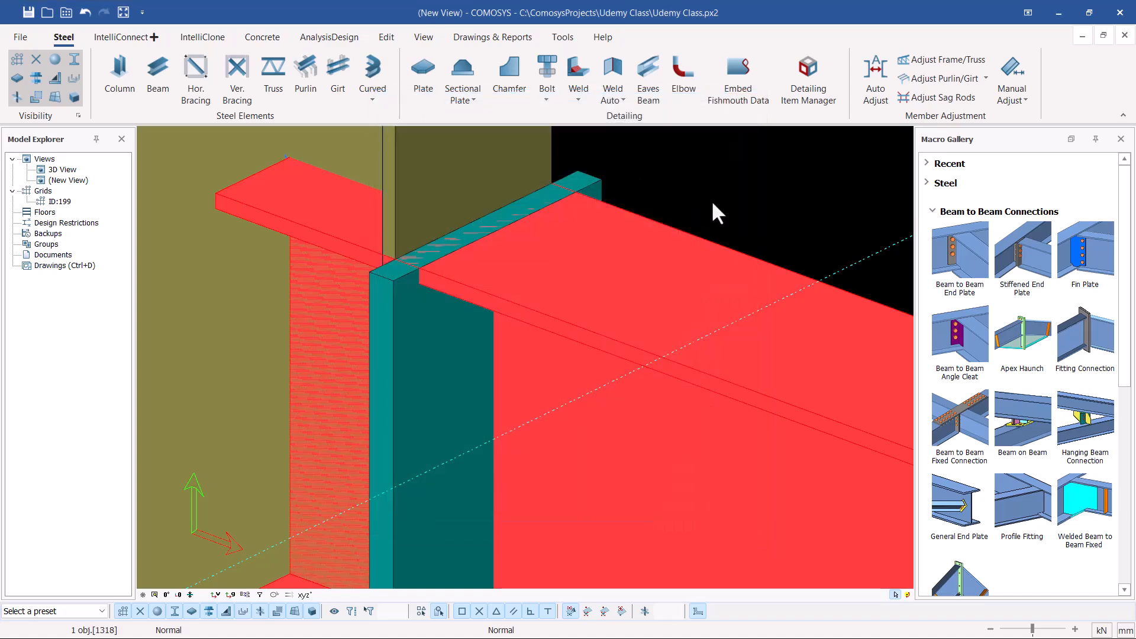
{"action": "scroll", "coordinate": [416, 264], "scroll_direction": "down", "scroll_amount": 3}
{"action": "scroll", "coordinate": [421, 260], "scroll_direction": "up", "scroll_amount": 2}
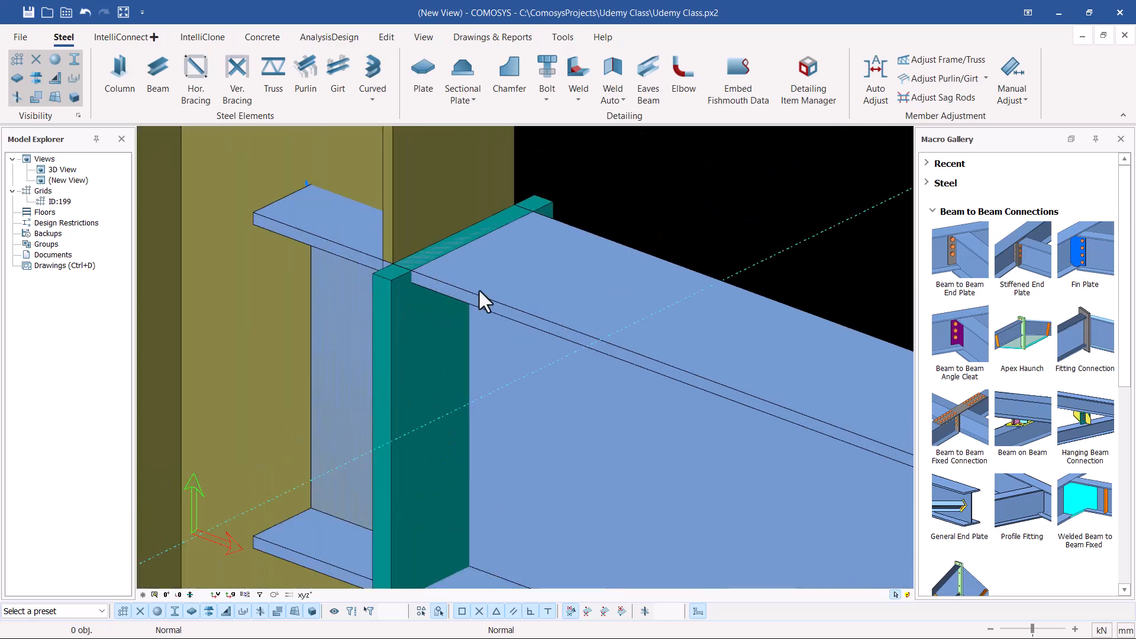
Step: Set the sectional plate's width to 150 mm
{"action": "double_click", "coordinate": [427, 323]}
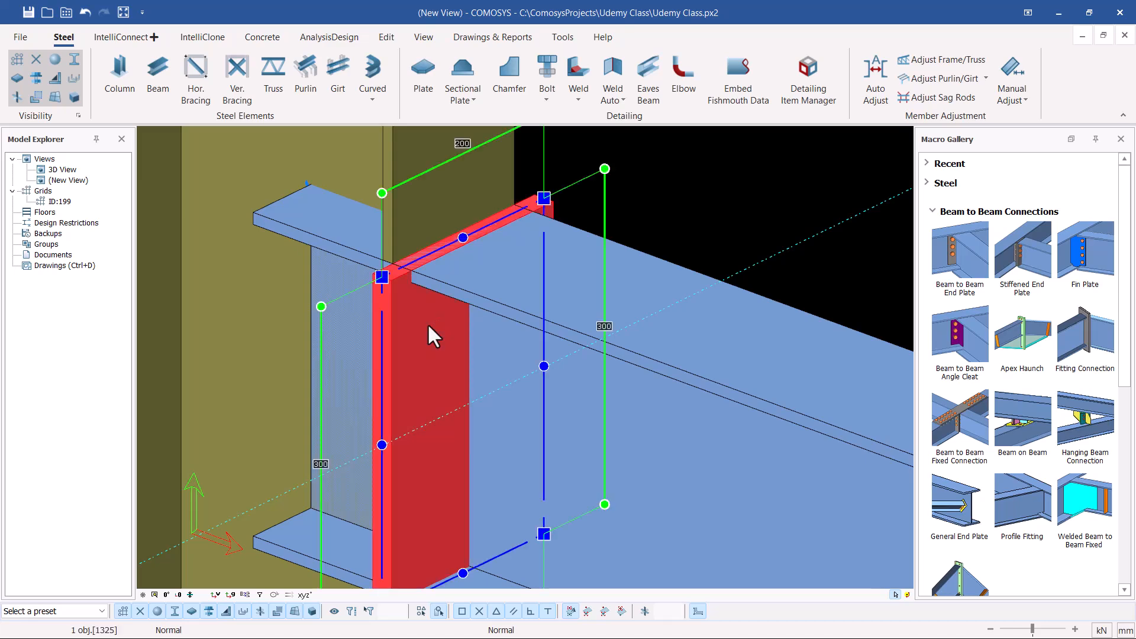
{"action": "left_click_drag", "start_coordinate": [537, 155], "coordinate": [680, 159]}
{"action": "left_click_drag", "start_coordinate": [783, 169], "coordinate": [895, 156]}
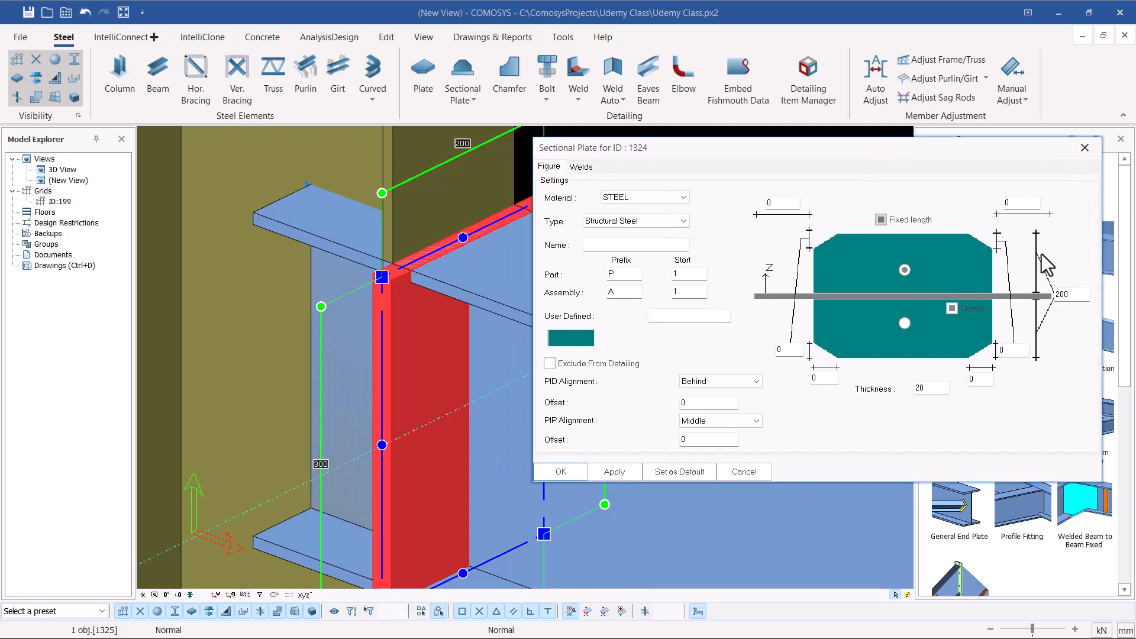
{"action": "left_click_drag", "start_coordinate": [1083, 299], "coordinate": [1056, 296]}
{"action": "key", "text": "BackSpace"}
{"action": "type", "text": "3"}
{"action": "key", "text": "BackSpace"}
{"action": "type", "text": "150"}
{"action": "left_click", "coordinate": [616, 475]}
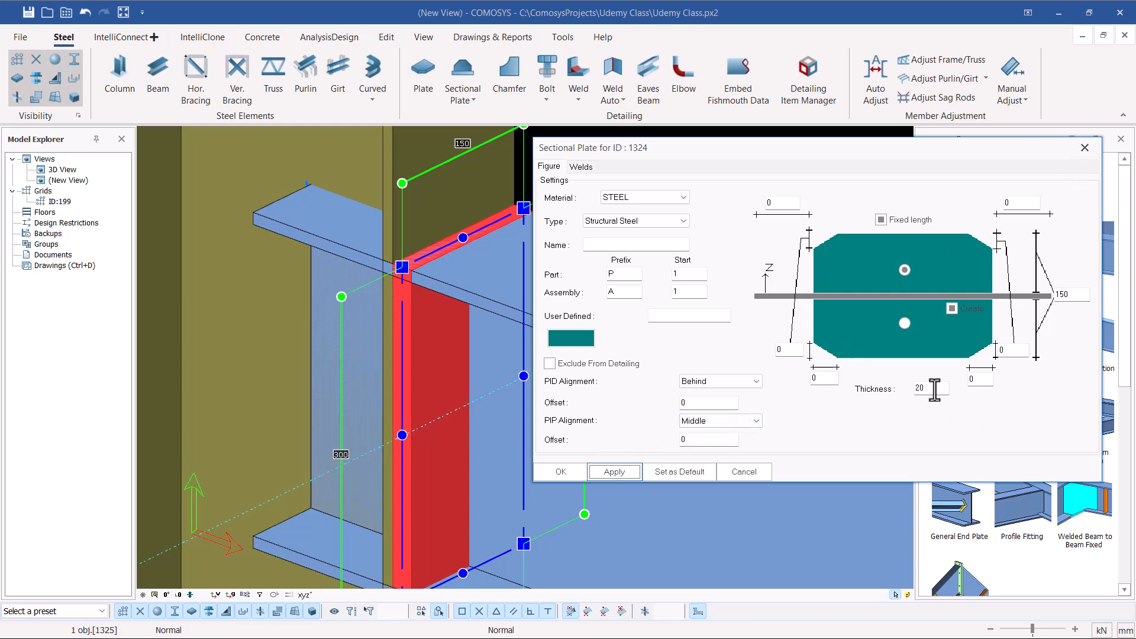
{"action": "left_click", "coordinate": [1085, 147]}
Step: Set the sectional plate's thickness to 10 mm
{"action": "double_click", "coordinate": [427, 341]}
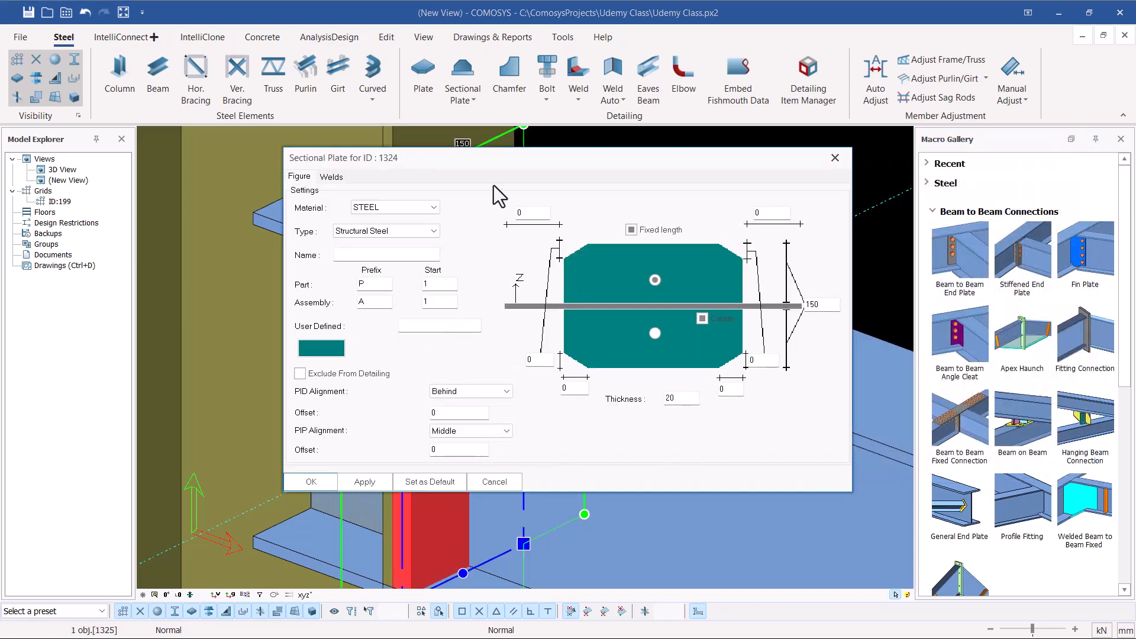
{"action": "left_click_drag", "start_coordinate": [491, 156], "coordinate": [665, 159]}
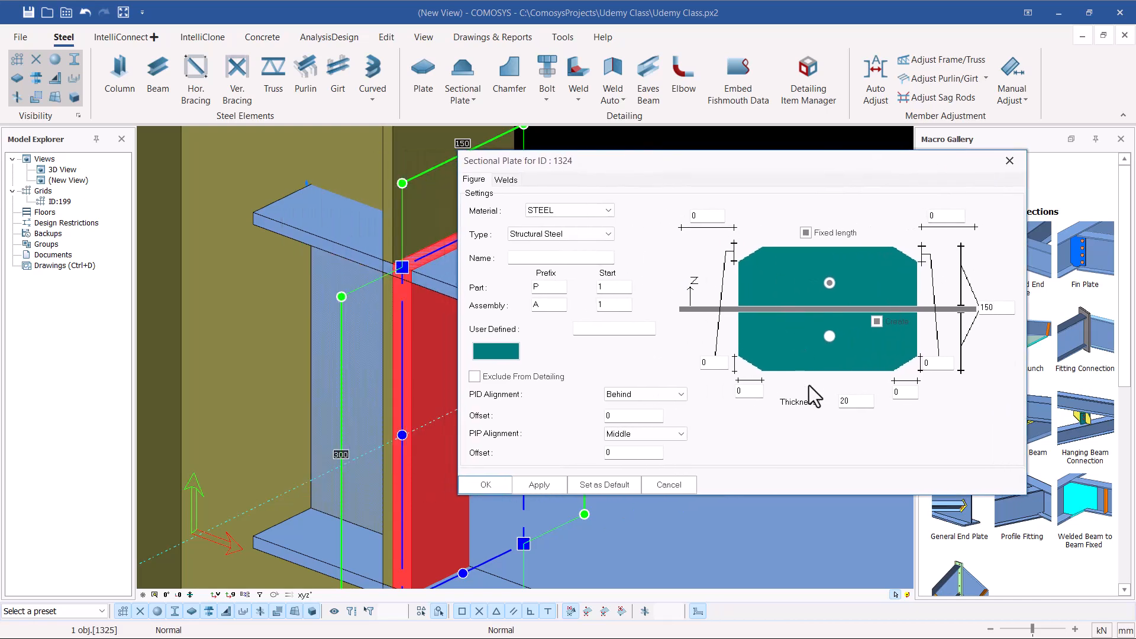
{"action": "double_click", "coordinate": [852, 401]}
{"action": "type", "text": "10"}
{"action": "left_click", "coordinate": [537, 488]}
{"action": "left_click", "coordinate": [484, 488]}
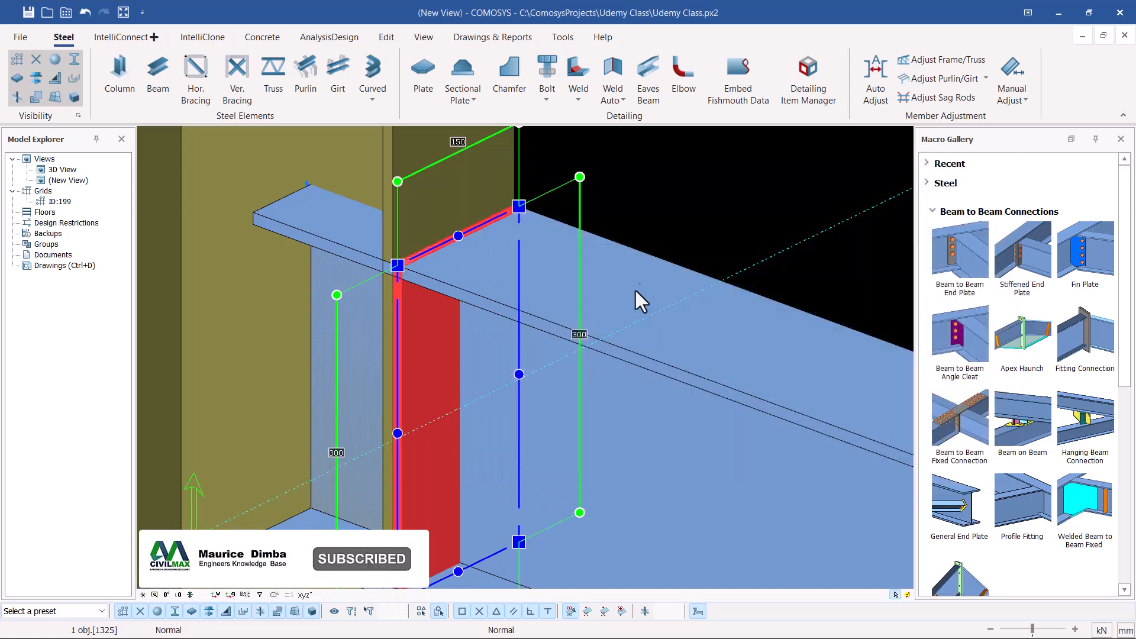
{"action": "left_click", "coordinate": [674, 229]}
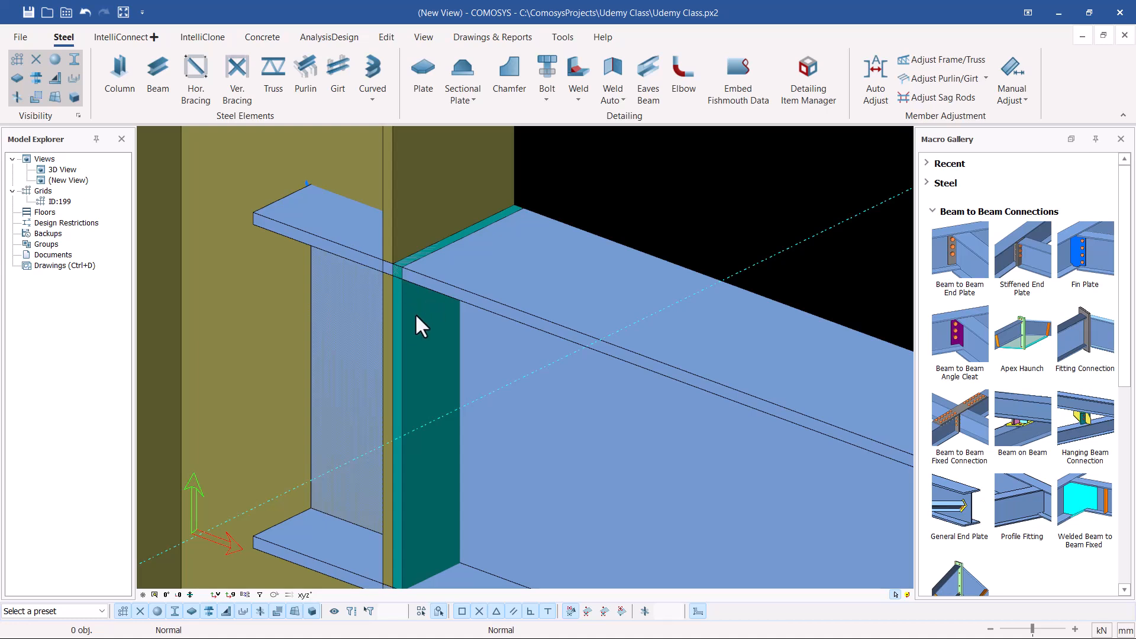
Step: Trim the beam's end with a Fitting cut to the sectional plate's face on the beam side
{"action": "left_click", "coordinate": [390, 38]}
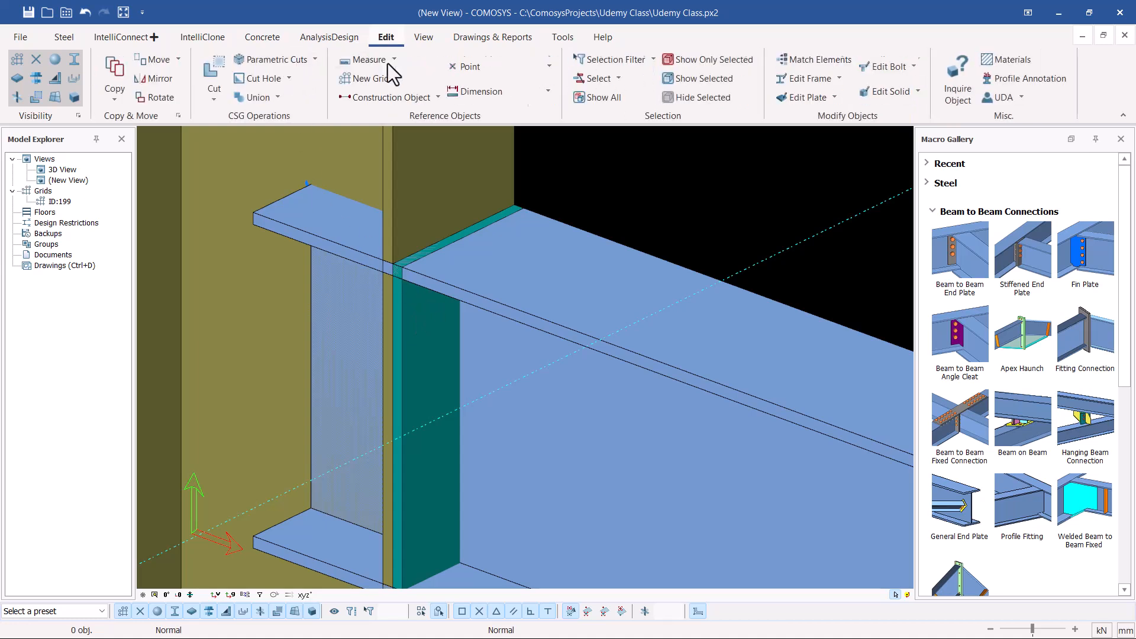
{"action": "left_click", "coordinate": [212, 102]}
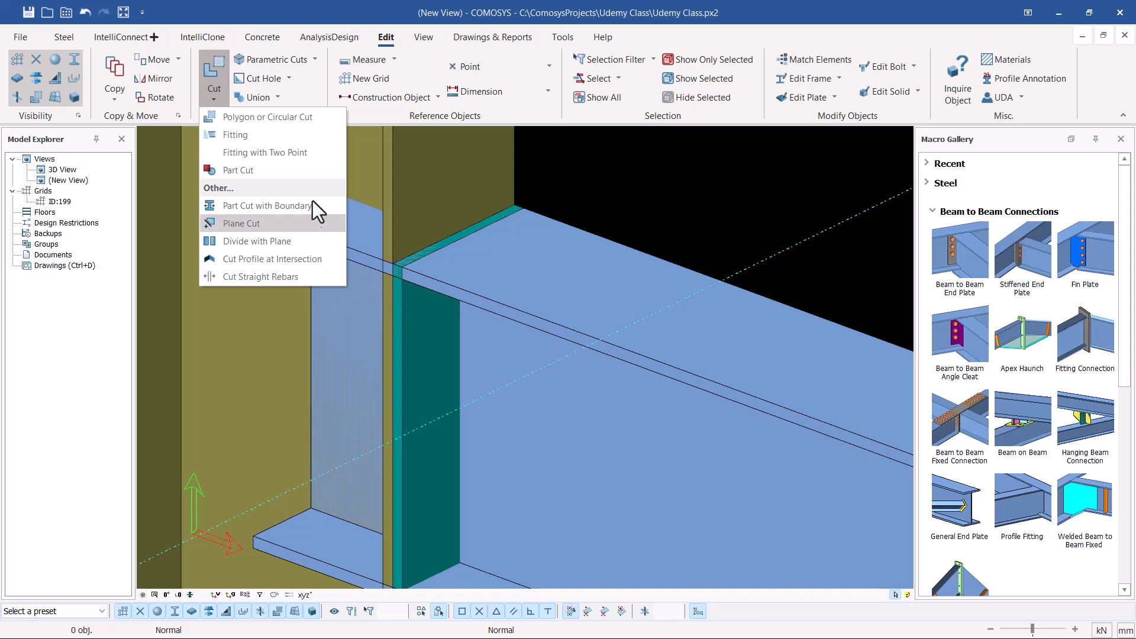
{"action": "left_click", "coordinate": [243, 140]}
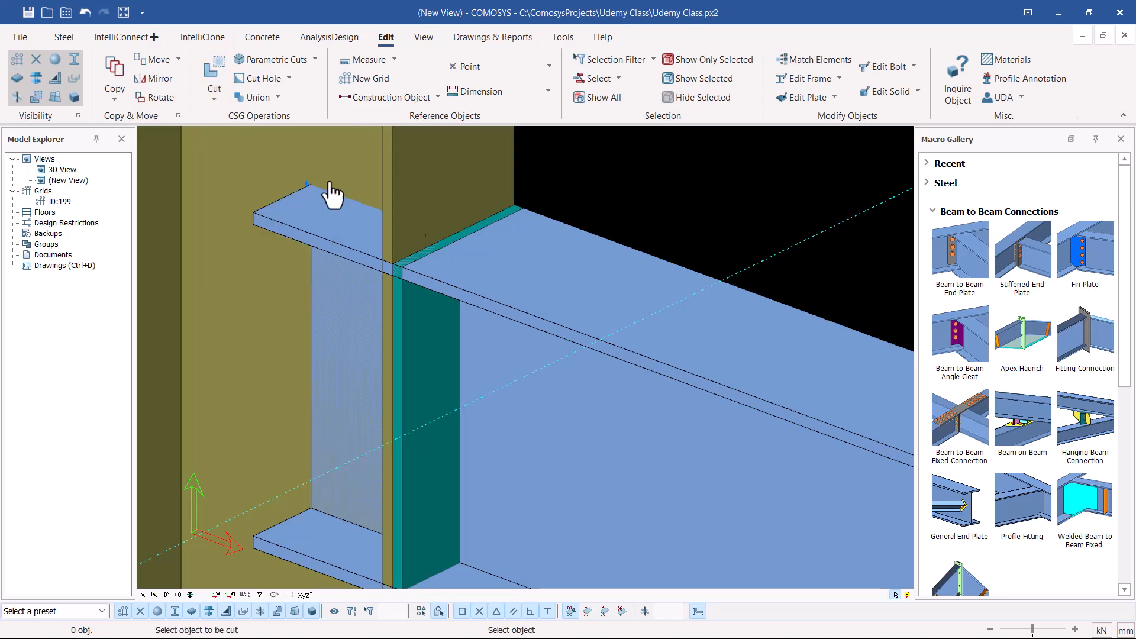
{"action": "left_click", "coordinate": [521, 288]}
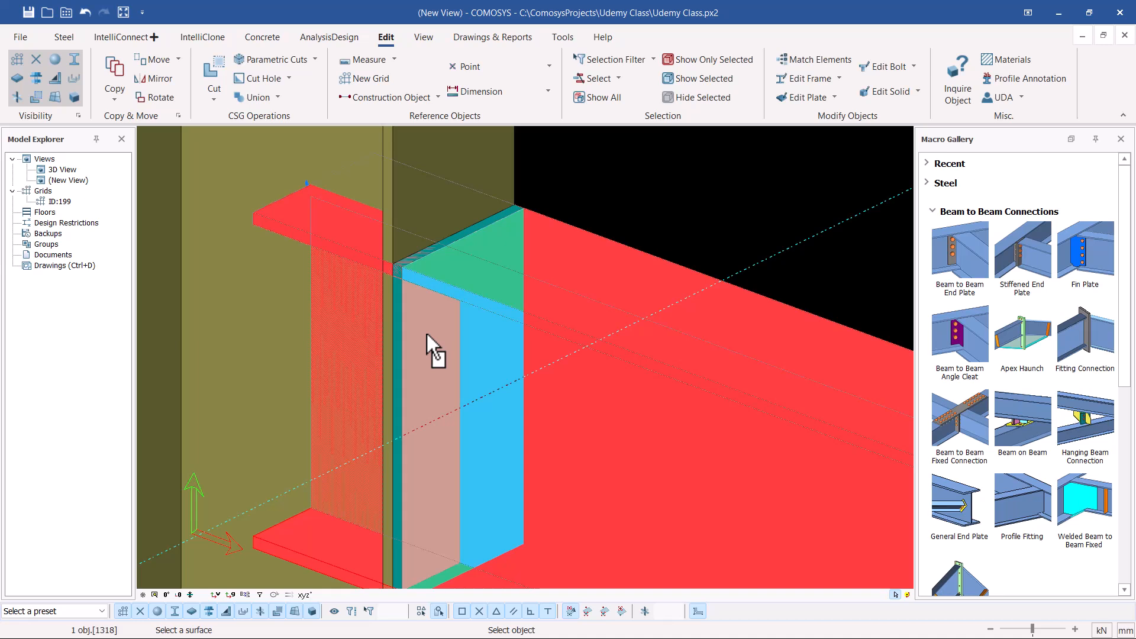
{"action": "left_click", "coordinate": [427, 335]}
{"action": "key", "text": "Escape"}
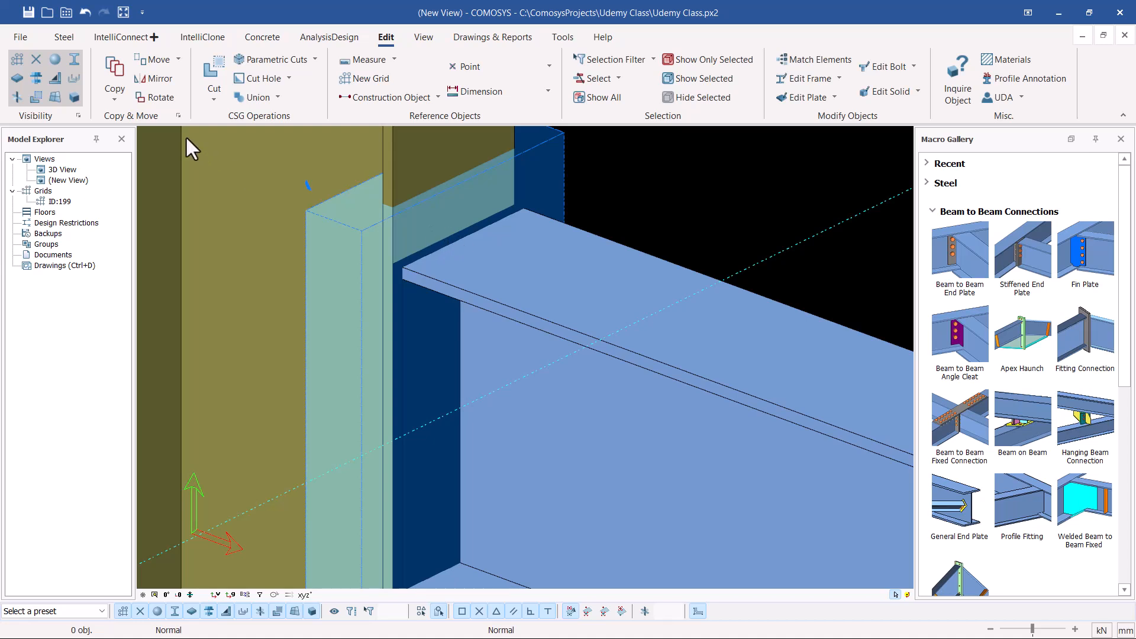
Step: Turn off the display of the cutting bodies around the trimmed beam end
{"action": "left_click", "coordinate": [36, 97]}
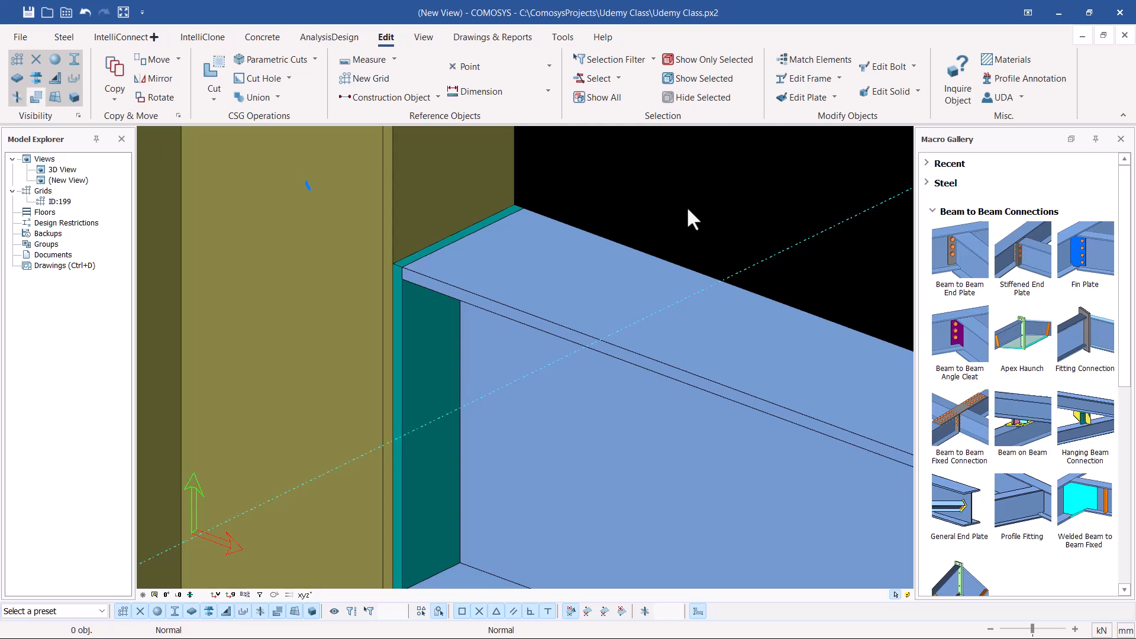
{"action": "scroll", "coordinate": [383, 187], "scroll_direction": "down", "scroll_amount": 2}
{"action": "scroll", "coordinate": [413, 231], "scroll_direction": "up", "scroll_amount": 3}
{"action": "scroll", "coordinate": [409, 253], "scroll_direction": "down", "scroll_amount": 1}
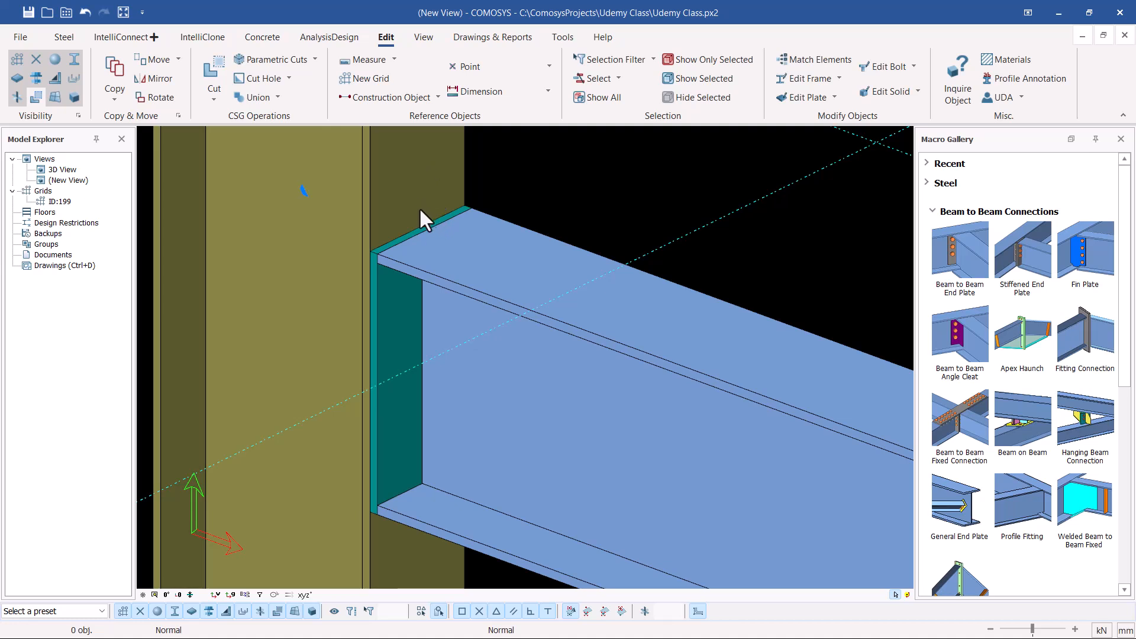
{"action": "scroll", "coordinate": [390, 331], "scroll_direction": "up", "scroll_amount": 2}
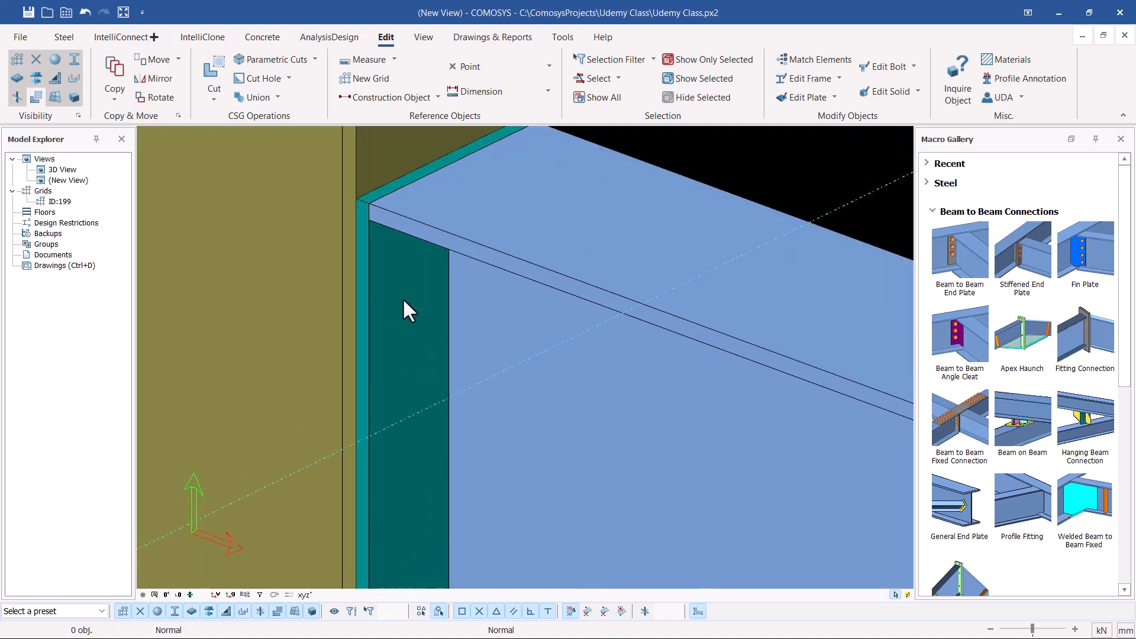
Step: Extend the sectional plate upward by moving its upper edge 100 mm along Y
{"action": "left_click", "coordinate": [402, 297]}
{"action": "double_click", "coordinate": [467, 148]}
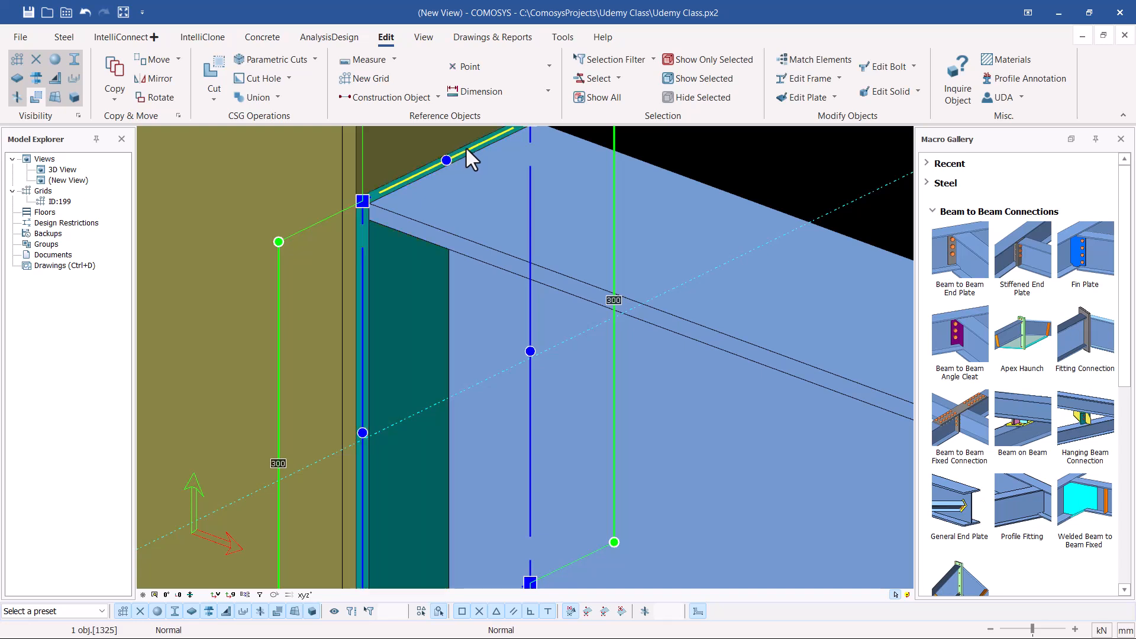
{"action": "scroll", "coordinate": [438, 340], "scroll_direction": "down", "scroll_amount": 2}
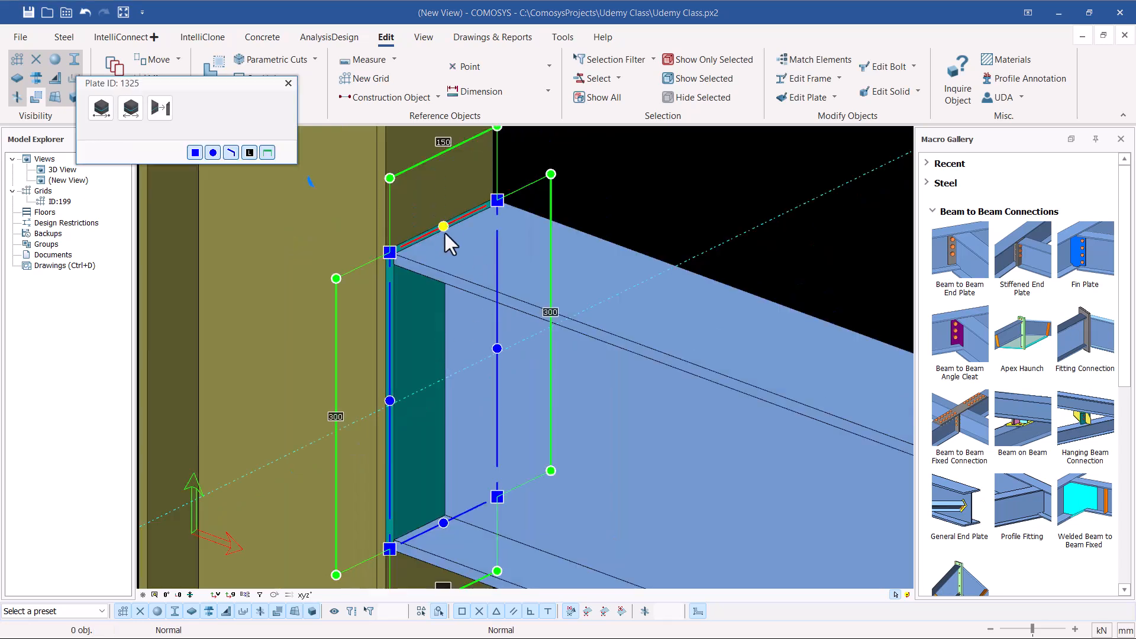
{"action": "left_click", "coordinate": [100, 111]}
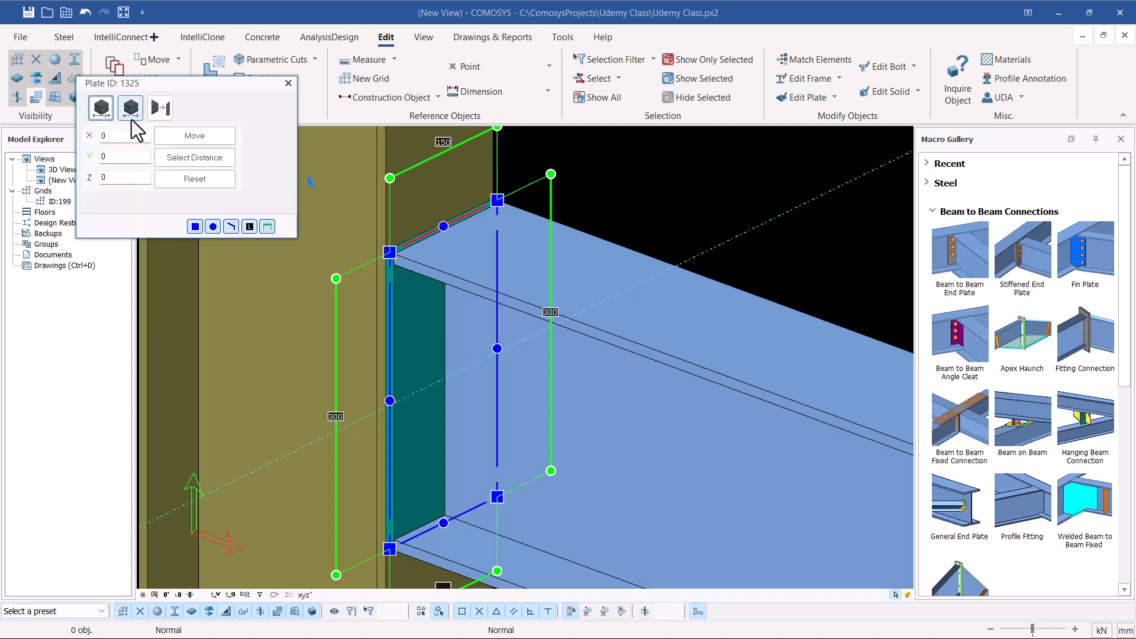
{"action": "double_click", "coordinate": [108, 156]}
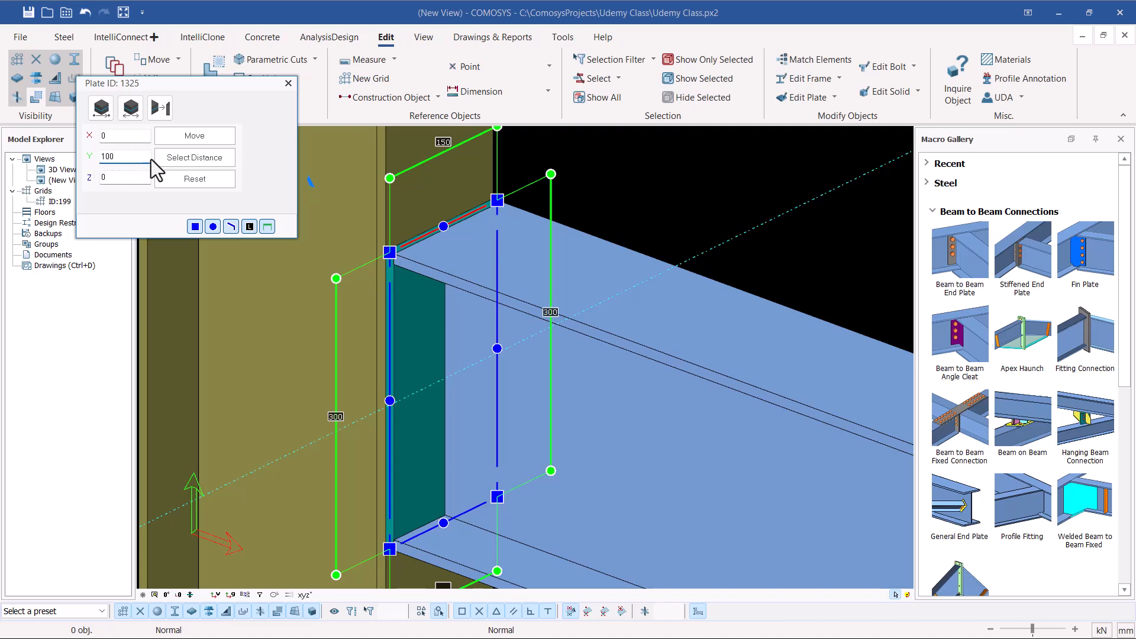
{"action": "left_click", "coordinate": [176, 141]}
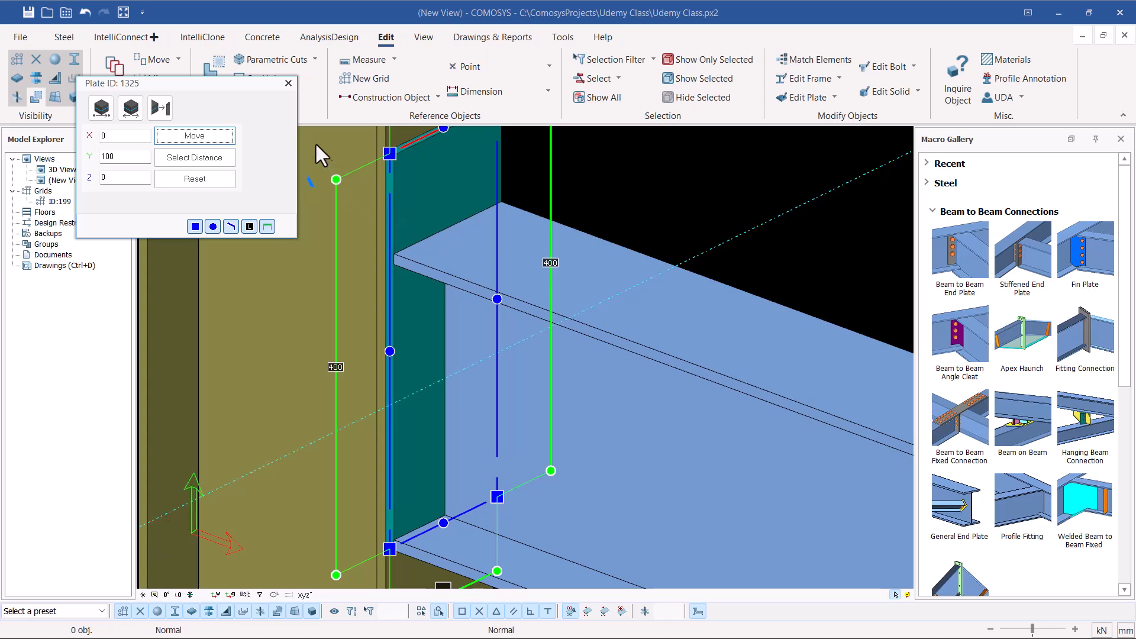
{"action": "left_click", "coordinate": [288, 83]}
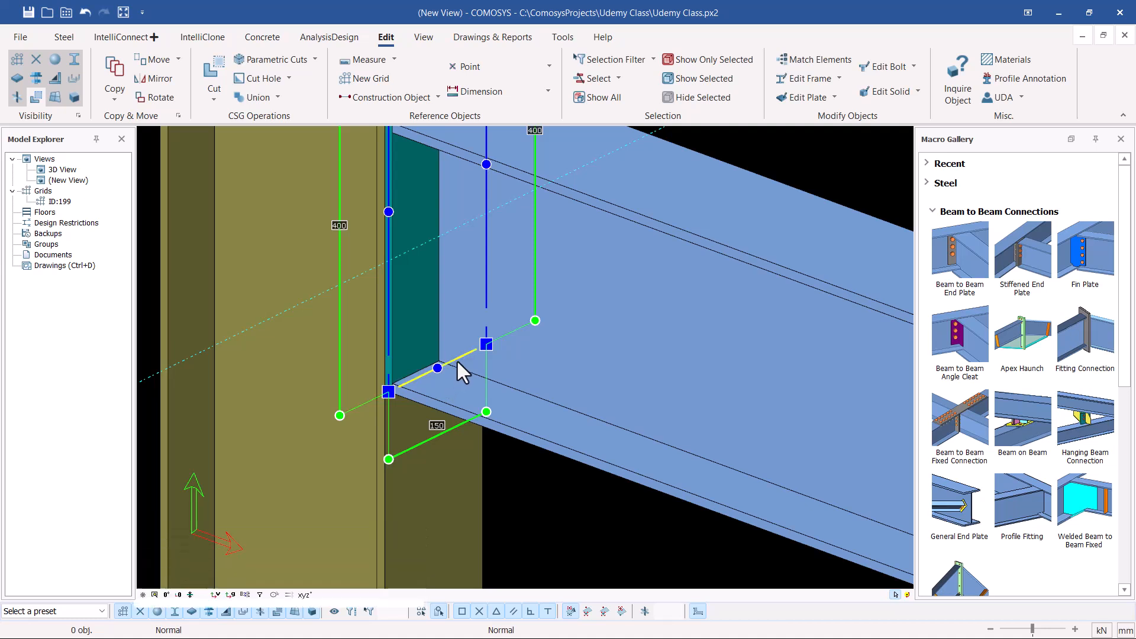
Step: Extend the sectional plate downward by moving its lower edge -500 mm along Y
{"action": "left_click", "coordinate": [458, 360]}
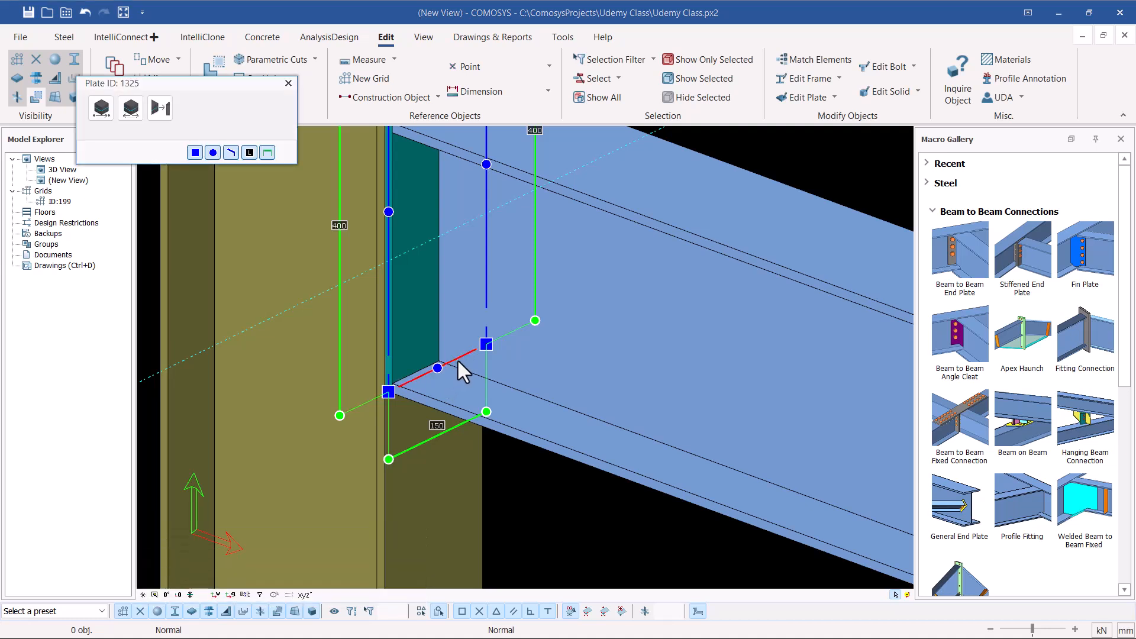
{"action": "left_click", "coordinate": [103, 110]}
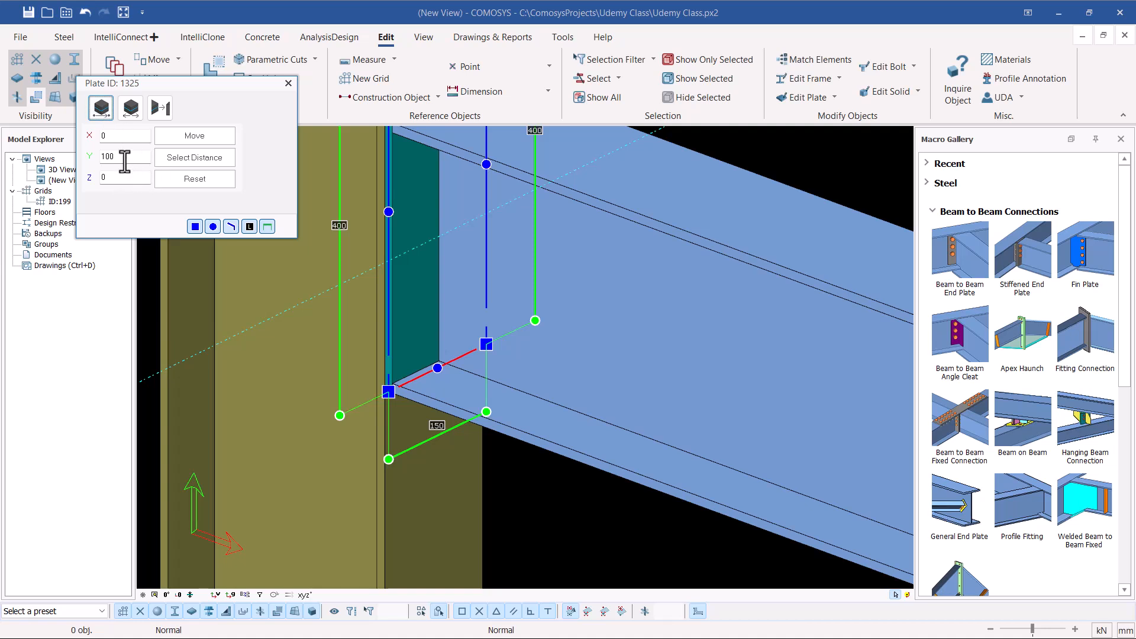
{"action": "left_click_drag", "start_coordinate": [124, 158], "coordinate": [79, 160]}
{"action": "left_click", "coordinate": [102, 156]}
{"action": "scroll", "coordinate": [438, 415], "scroll_direction": "down", "scroll_amount": 1}
{"action": "scroll", "coordinate": [418, 384], "scroll_direction": "down", "scroll_amount": 3}
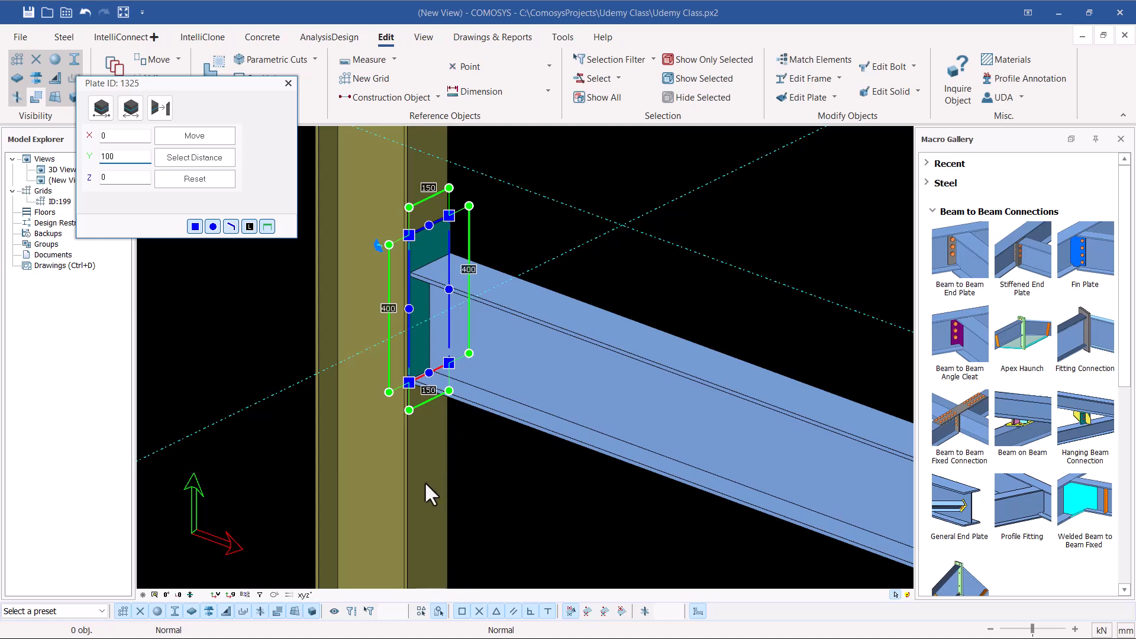
{"action": "left_click", "coordinate": [104, 156]}
{"action": "key", "text": "BackSpace"}
{"action": "type", "text": "5"}
{"action": "key", "text": "Home"}
{"action": "type", "text": "-"}
{"action": "left_click", "coordinate": [194, 139]}
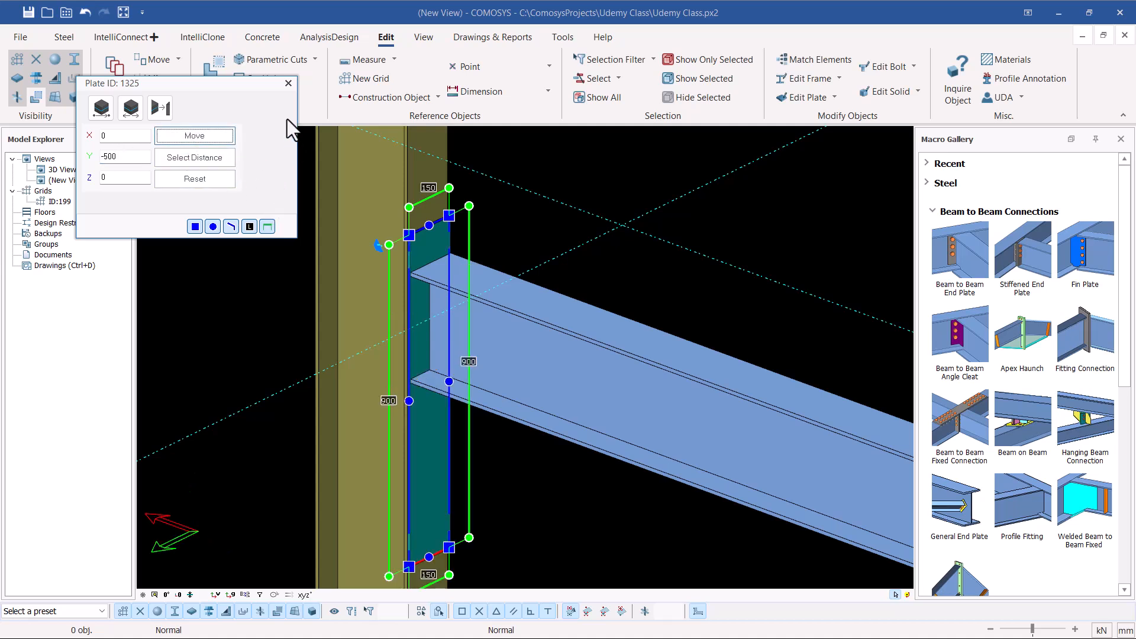
{"action": "left_click", "coordinate": [289, 86]}
{"action": "scroll", "coordinate": [439, 224], "scroll_direction": "down", "scroll_amount": 3}
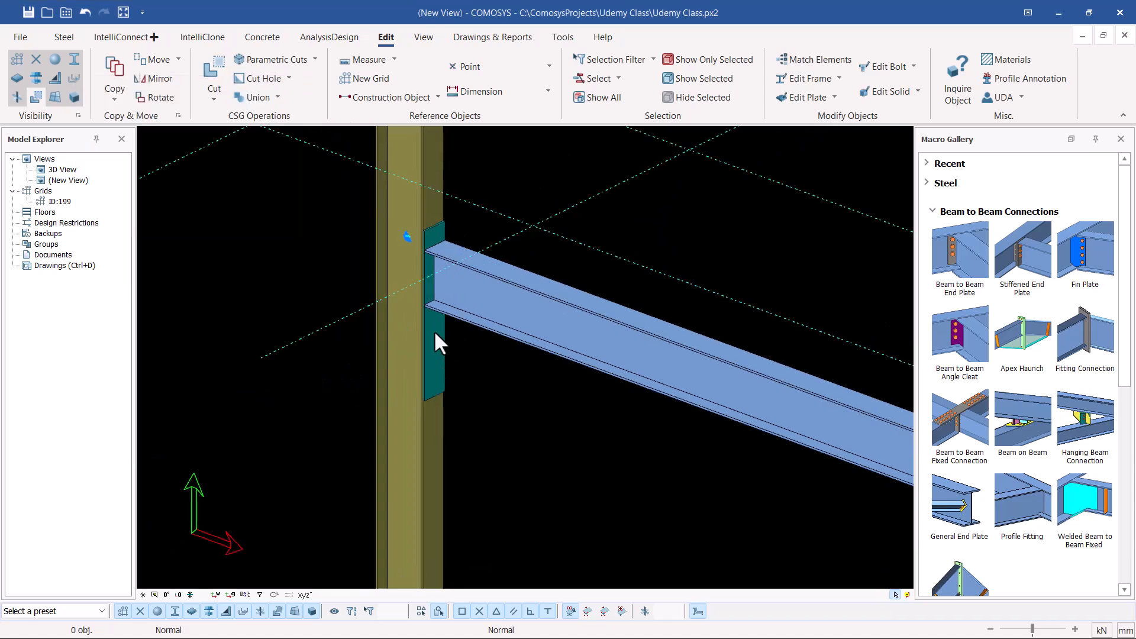
Step: Examine where the beam's lower flange meets the extended sectional plate
{"action": "scroll", "coordinate": [423, 284], "scroll_direction": "up", "scroll_amount": 4}
{"action": "left_click", "coordinate": [418, 283]}
{"action": "middle_click_drag", "start_coordinate": [418, 283], "coordinate": [424, 320]}
{"action": "scroll", "coordinate": [479, 231], "scroll_direction": "up", "scroll_amount": 5}
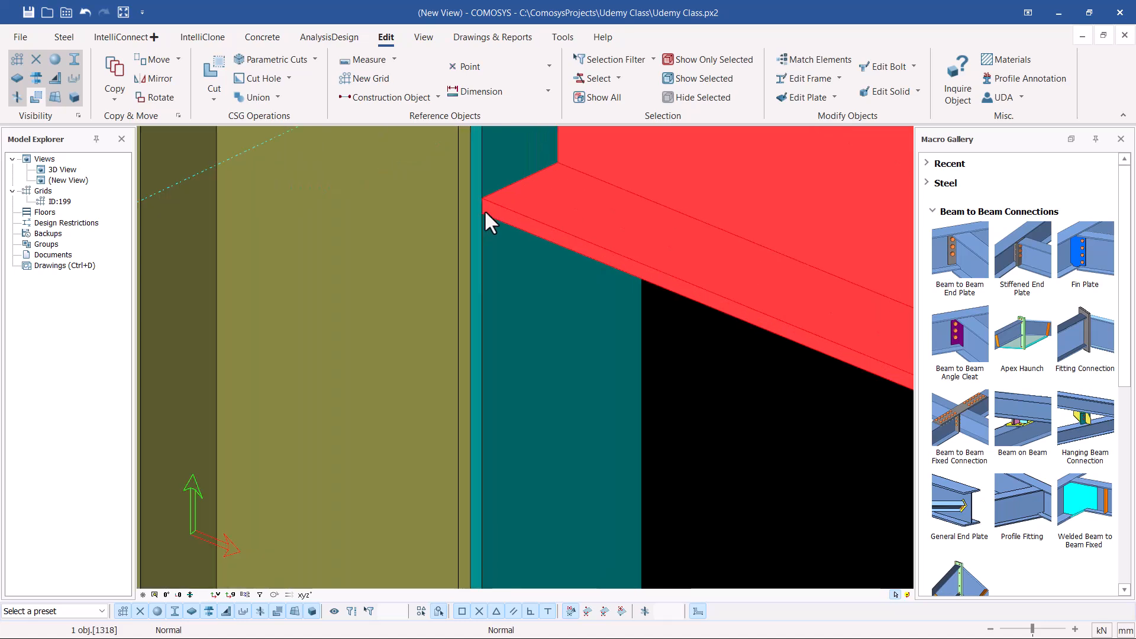
{"action": "left_click", "coordinate": [482, 213]}
{"action": "scroll", "coordinate": [532, 296], "scroll_direction": "down", "scroll_amount": 5}
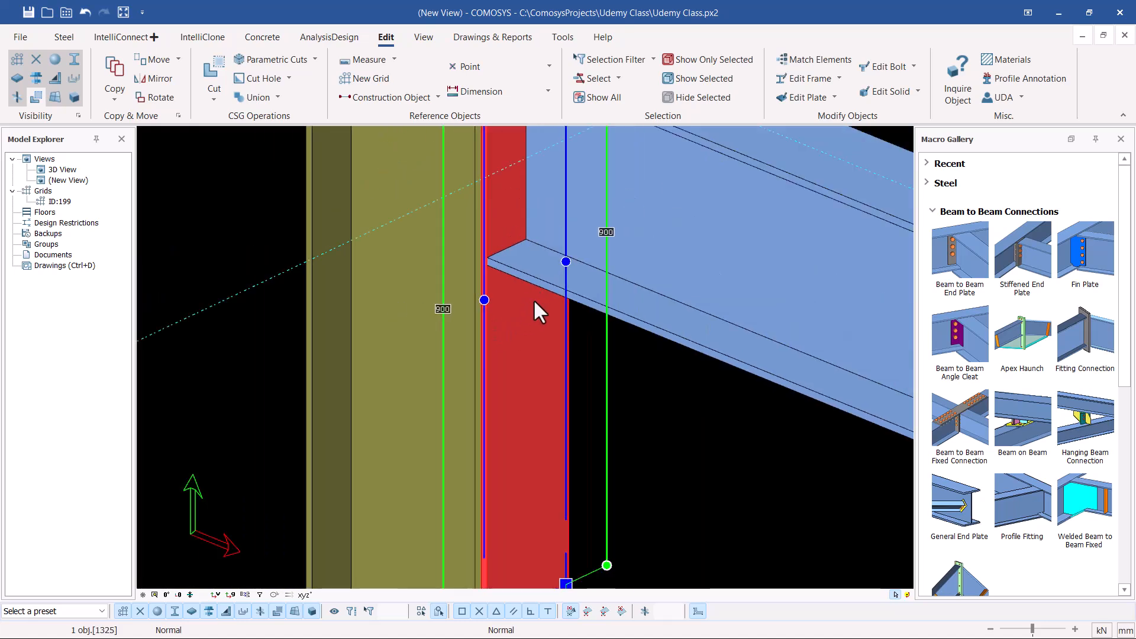
{"action": "middle_click_drag", "start_coordinate": [513, 177], "coordinate": [580, 322]}
{"action": "key", "text": "Escape"}
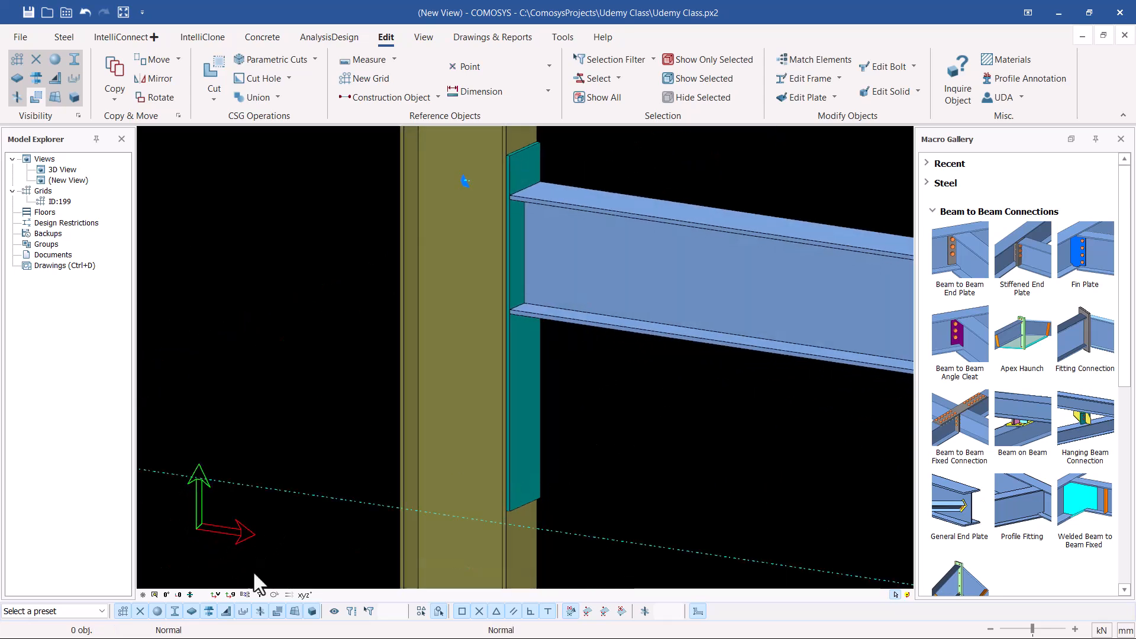
Step: Switch the model view to a front elevation with wireframe display
{"action": "left_click", "coordinate": [179, 595]}
{"action": "left_click", "coordinate": [167, 595]}
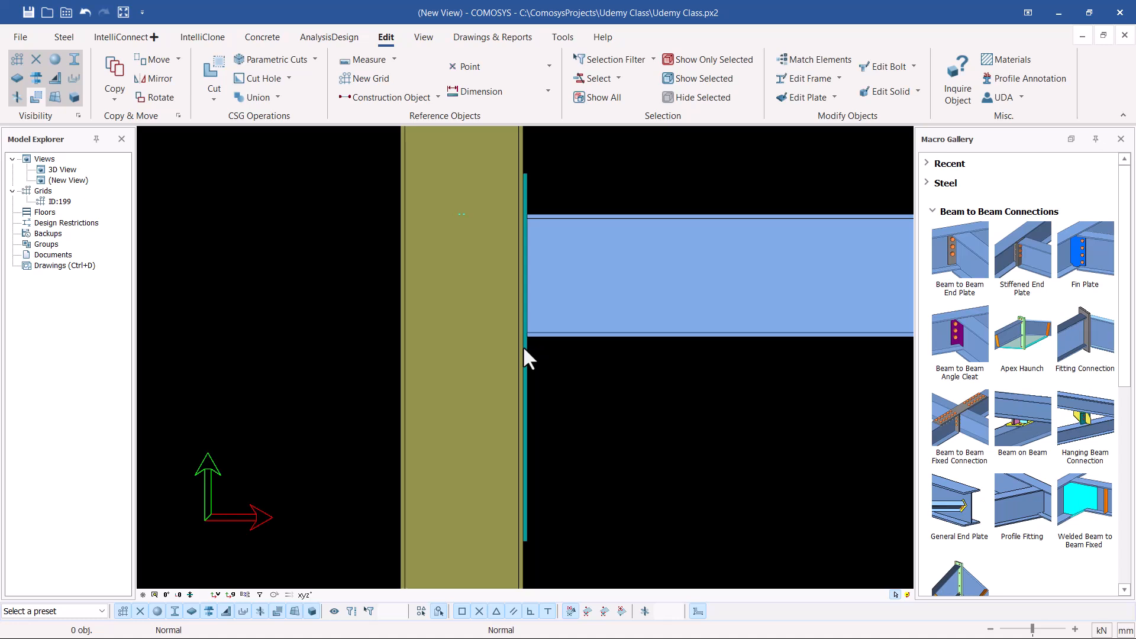
{"action": "key", "text": "ctrl+1"}
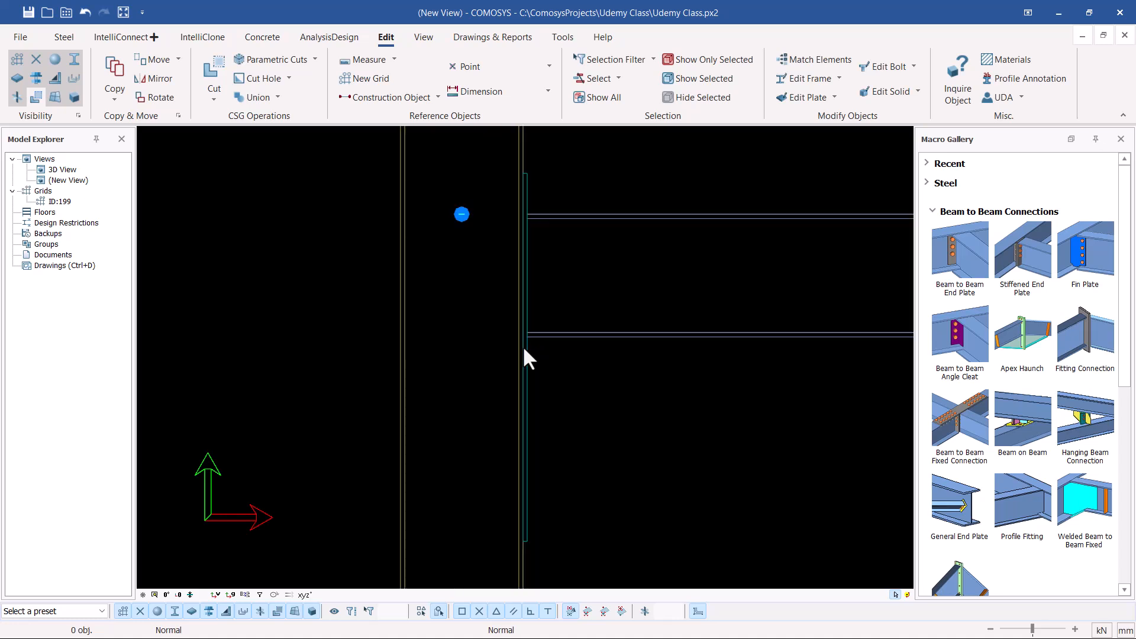
{"action": "scroll", "coordinate": [524, 345], "scroll_direction": "up", "scroll_amount": 5}
{"action": "scroll", "coordinate": [461, 254], "scroll_direction": "down", "scroll_amount": 6}
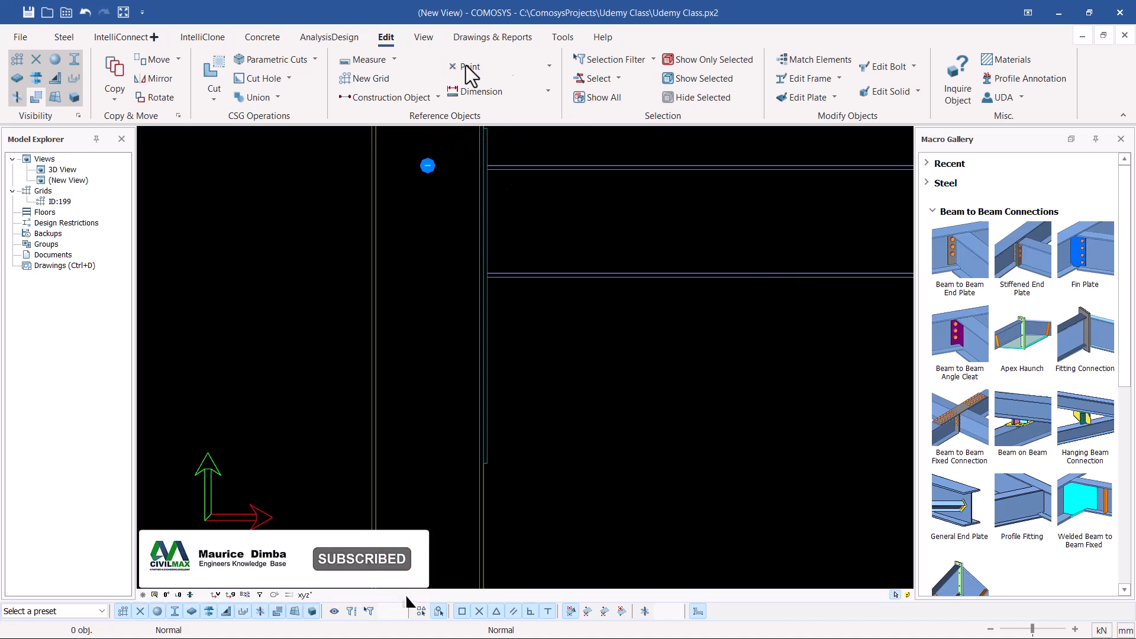
{"action": "left_click", "coordinate": [60, 41]}
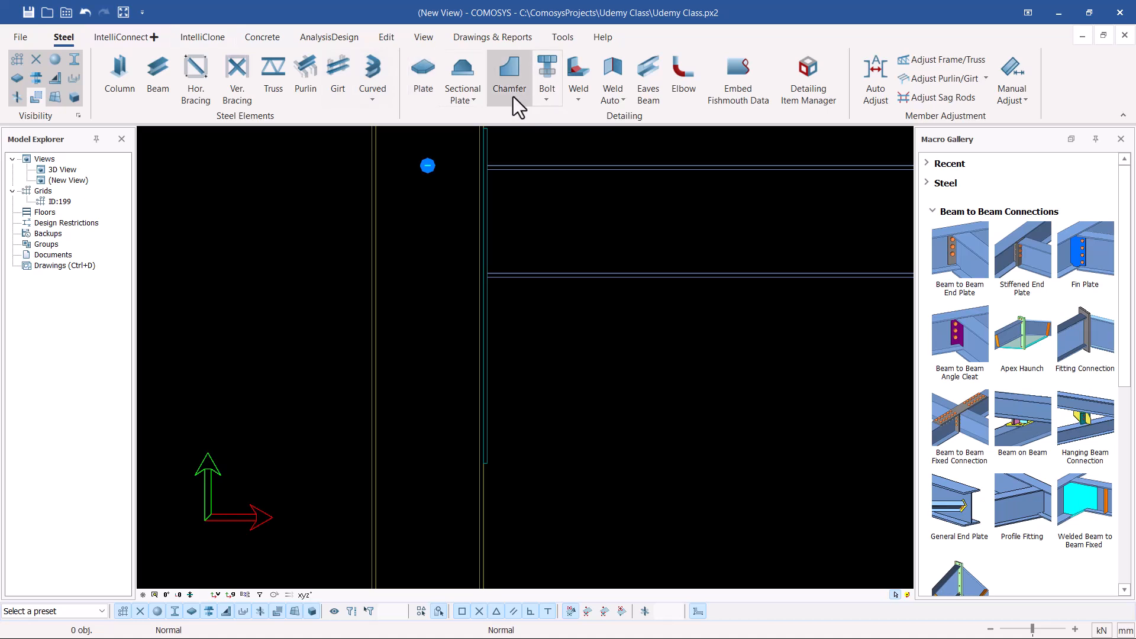
{"action": "left_click", "coordinate": [470, 103]}
{"action": "left_click", "coordinate": [492, 125]}
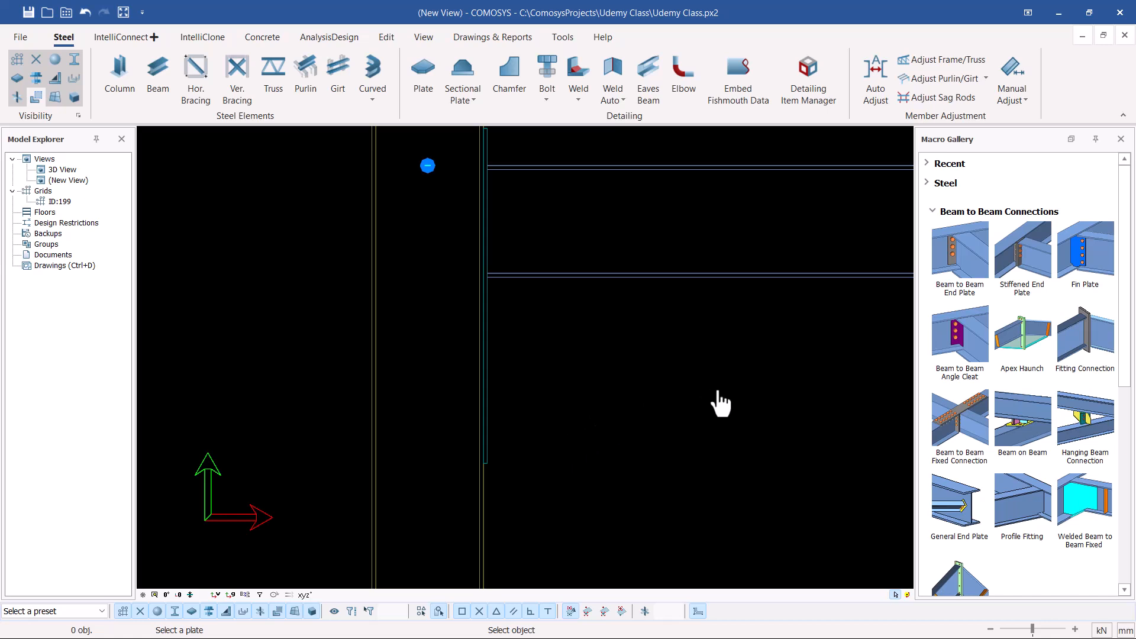
{"action": "left_click", "coordinate": [387, 38]}
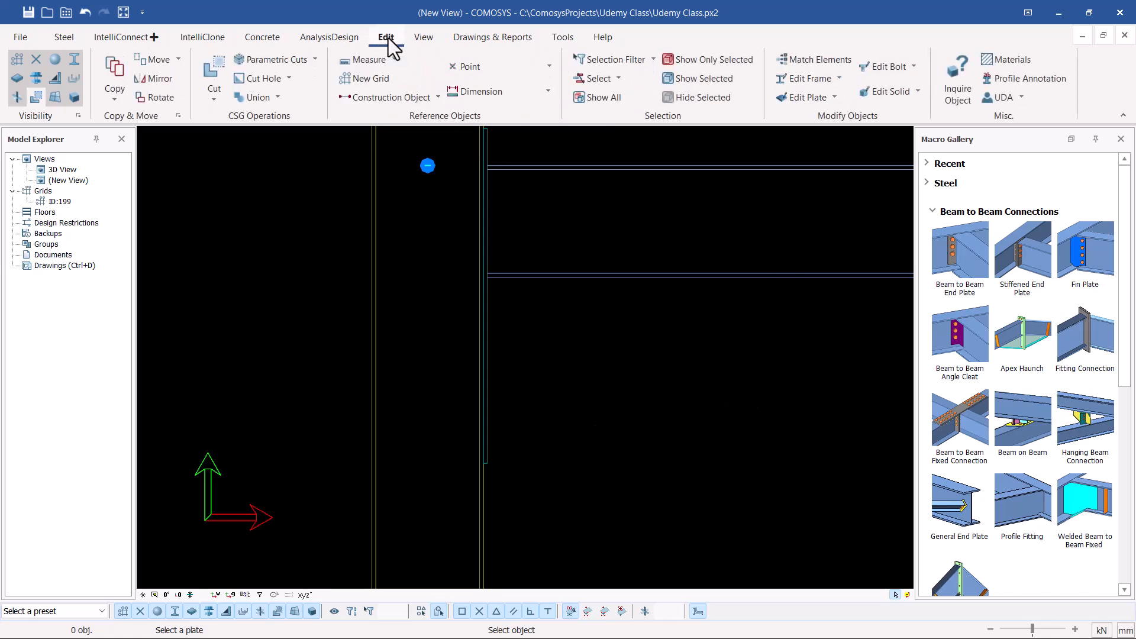
{"action": "left_click", "coordinate": [546, 67]}
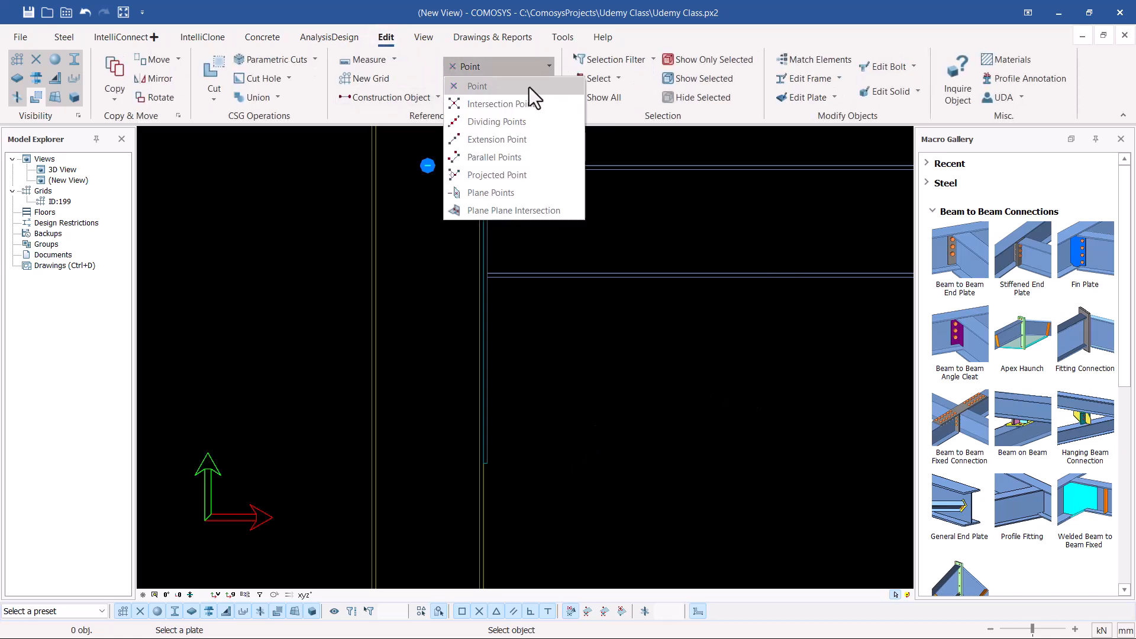
{"action": "left_click", "coordinate": [484, 91]}
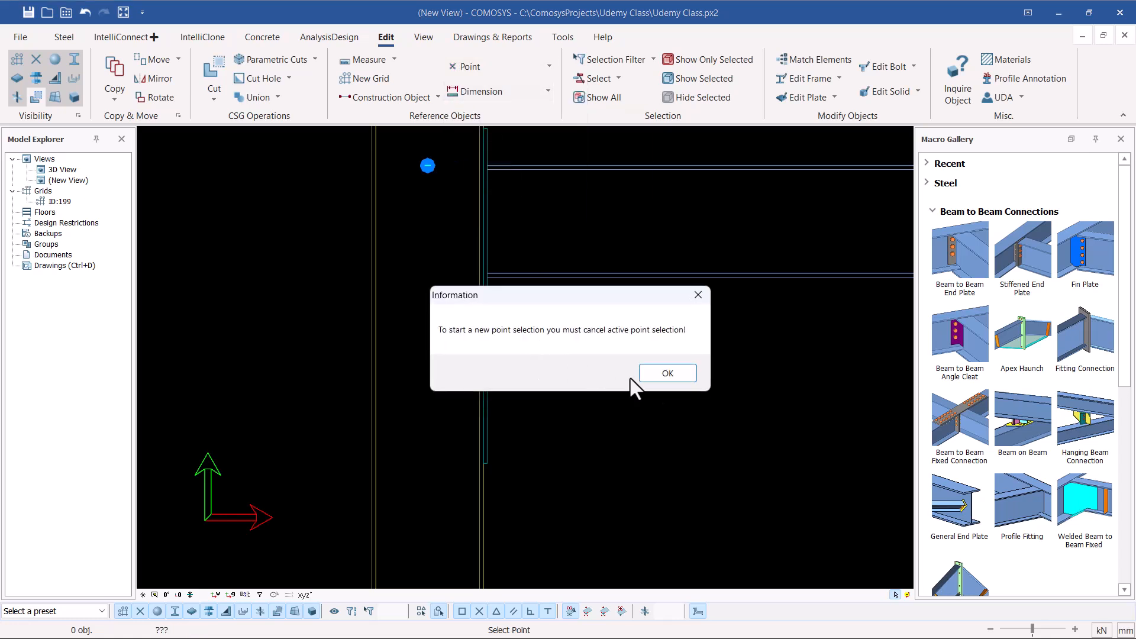
{"action": "left_click", "coordinate": [667, 374]}
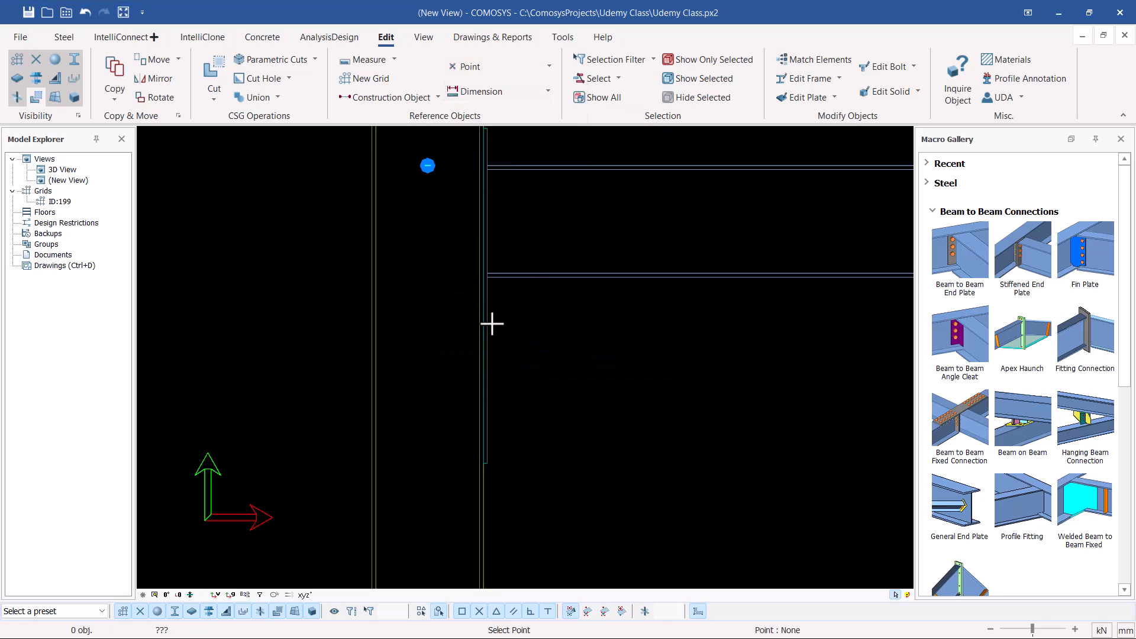
{"action": "right_click", "coordinate": [567, 317]}
{"action": "left_click", "coordinate": [596, 325]}
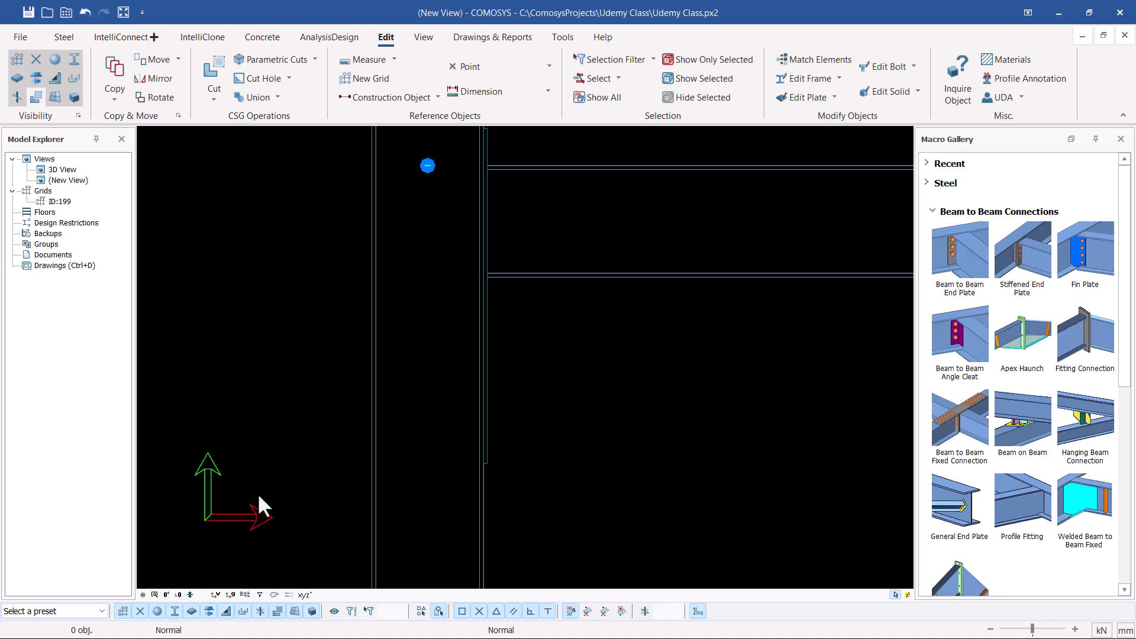
Step: Try placing a reference point at the plate's lower corner on the beam side, and undo it
{"action": "left_click", "coordinate": [529, 69]}
{"action": "left_click", "coordinate": [489, 97]}
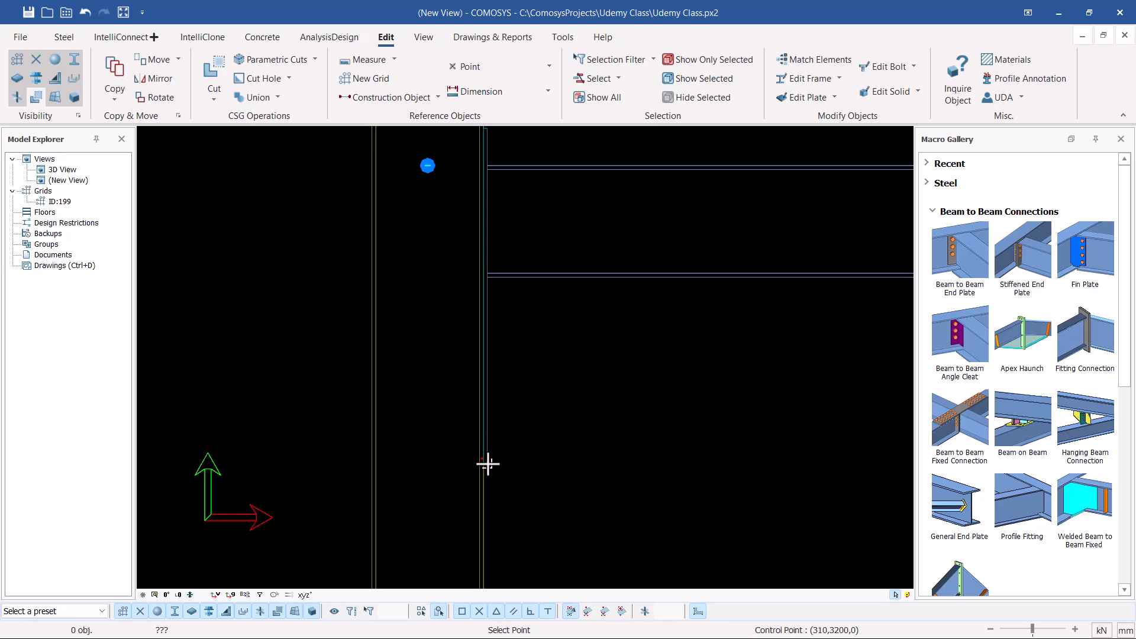
{"action": "scroll", "coordinate": [492, 471], "scroll_direction": "up", "scroll_amount": 1}
{"action": "scroll", "coordinate": [492, 470], "scroll_direction": "up", "scroll_amount": 1}
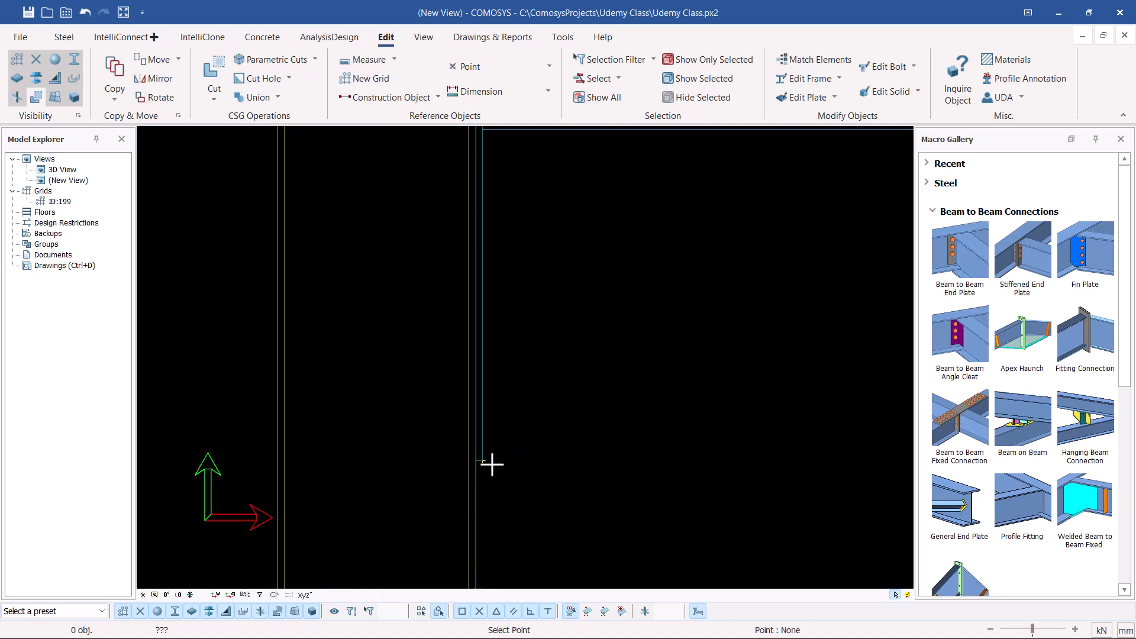
{"action": "right_click", "coordinate": [567, 345]}
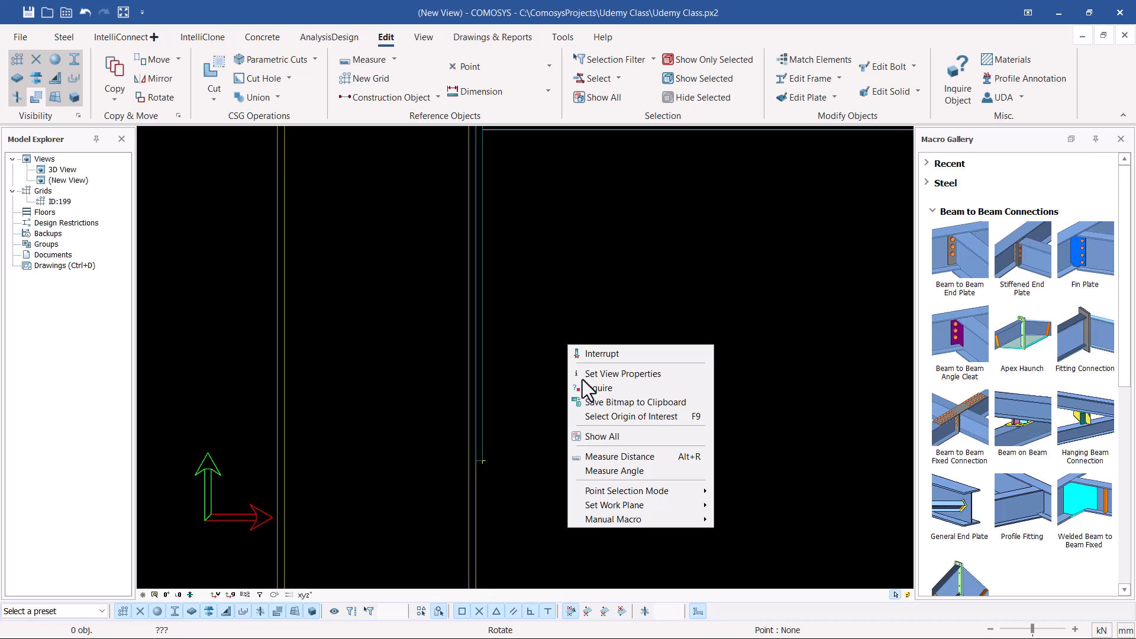
{"action": "left_click", "coordinate": [629, 355]}
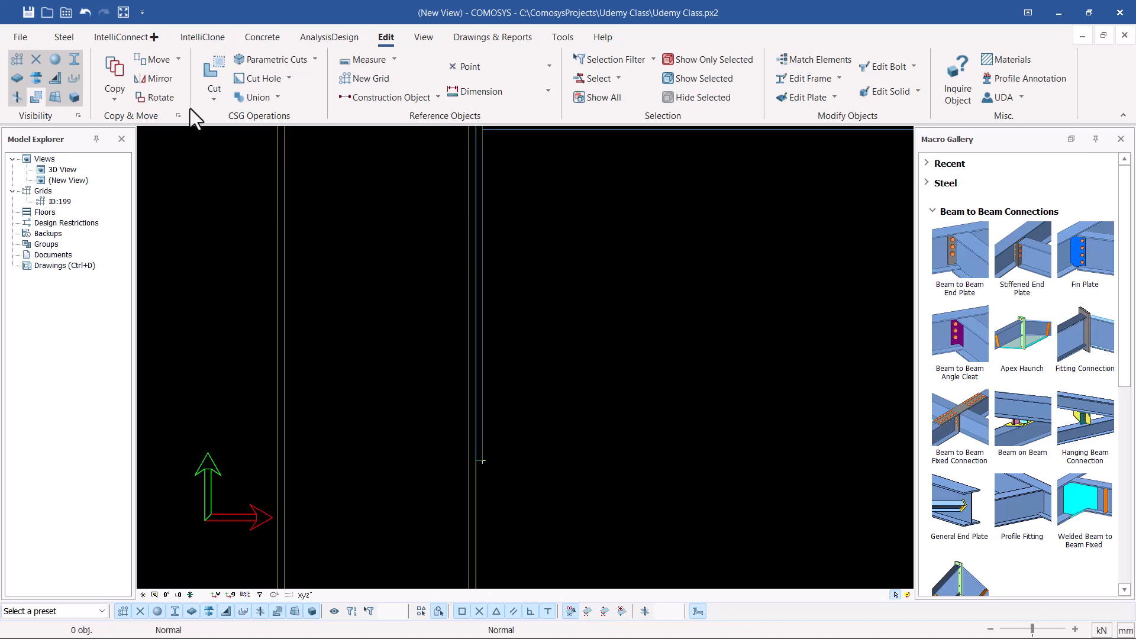
{"action": "left_click", "coordinate": [85, 12]}
Step: Place a reference point 60 mm above the sectional plate's lower corner on the beam side, using the relative offset dy60
{"action": "left_click", "coordinate": [526, 69]}
{"action": "left_click", "coordinate": [488, 85]}
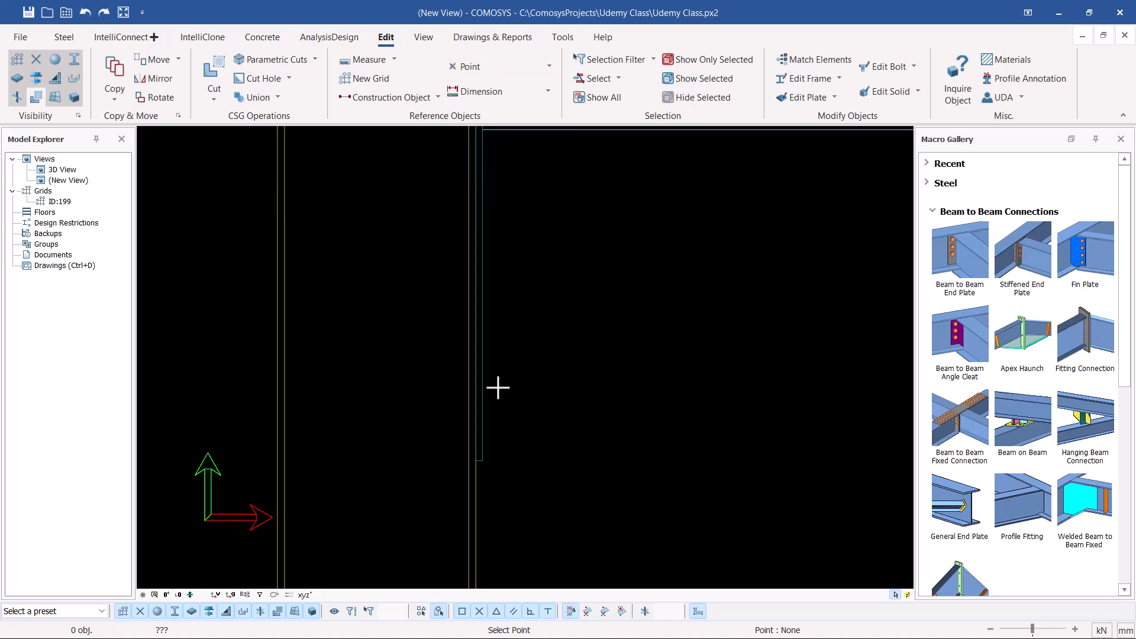
{"action": "scroll", "coordinate": [484, 458], "scroll_direction": "up", "scroll_amount": 2}
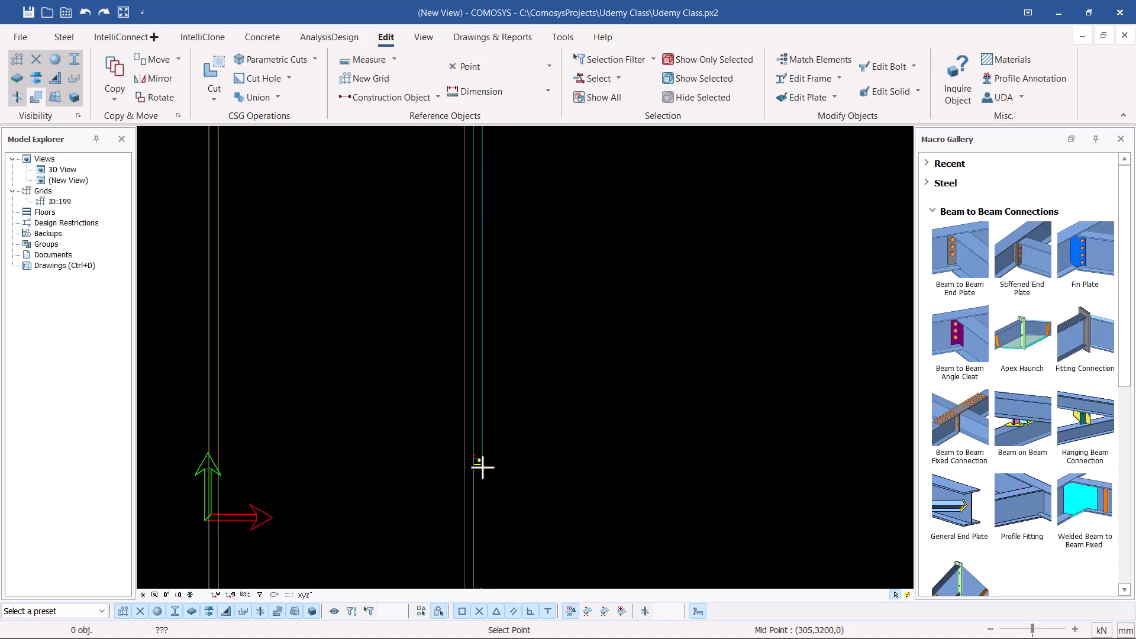
{"action": "scroll", "coordinate": [482, 460], "scroll_direction": "up", "scroll_amount": 2}
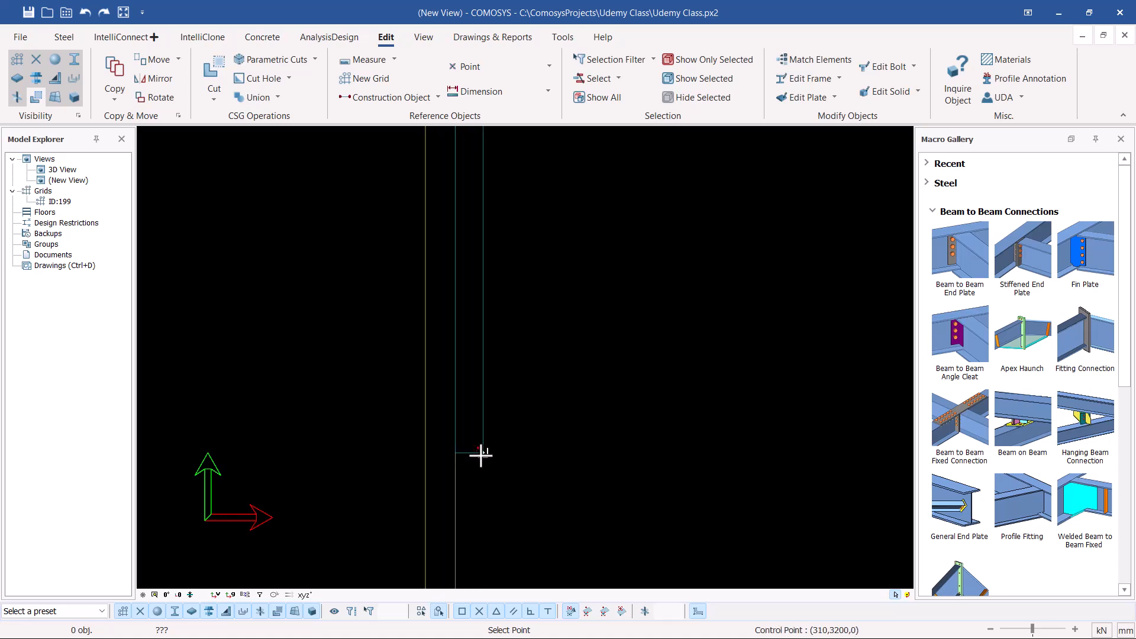
{"action": "left_click", "coordinate": [481, 455]}
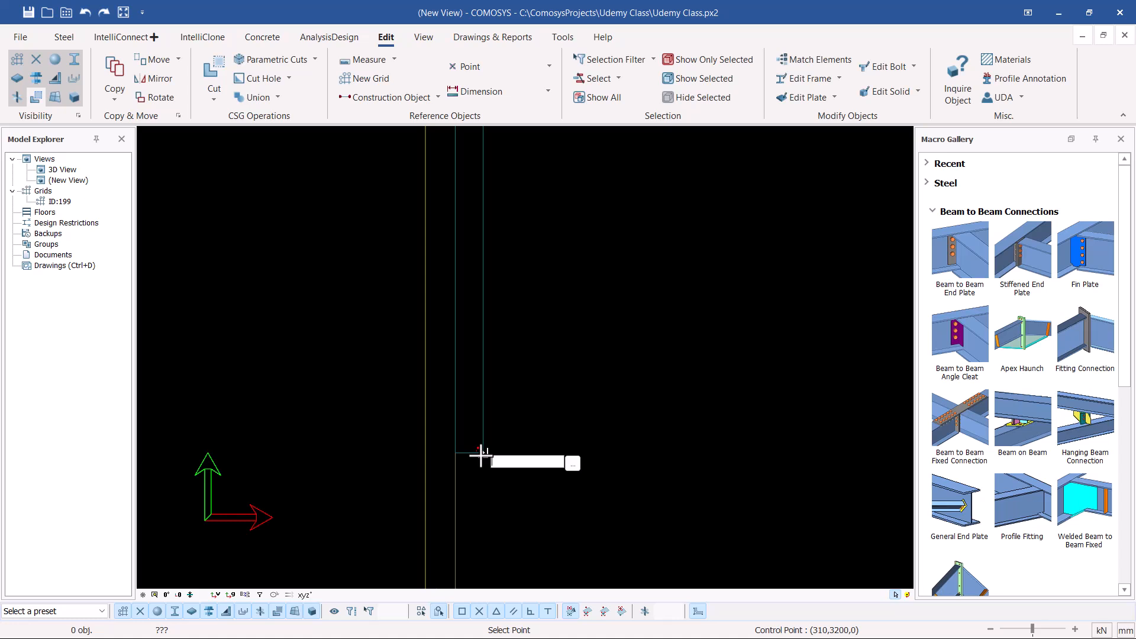
{"action": "type", "text": "6dy"}
{"action": "key", "text": "BackSpace"}
{"action": "key", "text": "BackSpace"}
{"action": "type", "text": "dy60"}
{"action": "key", "text": "Return"}
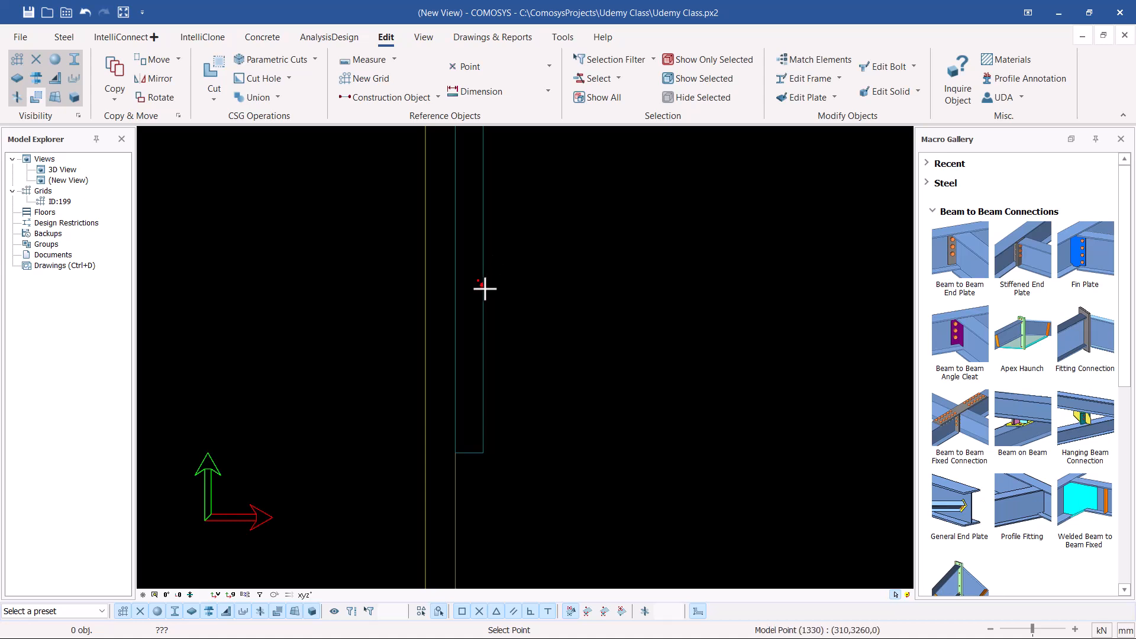
{"action": "scroll", "coordinate": [484, 392], "scroll_direction": "down", "scroll_amount": 3}
{"action": "scroll", "coordinate": [489, 401], "scroll_direction": "up", "scroll_amount": 3}
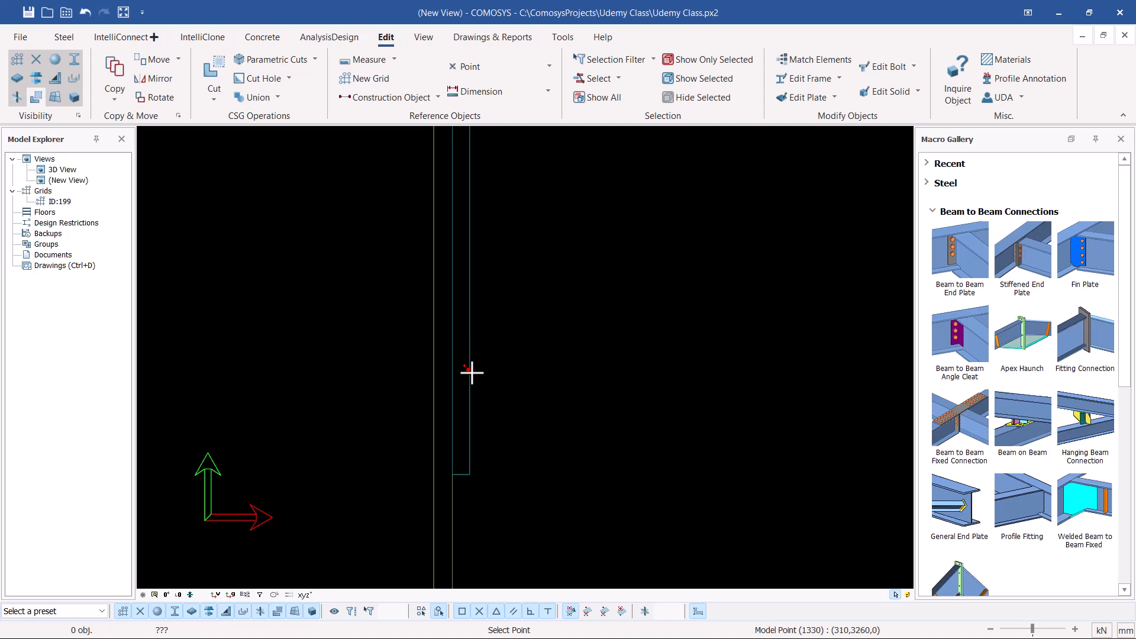
{"action": "right_click_drag", "start_coordinate": [552, 375], "coordinate": [590, 341]}
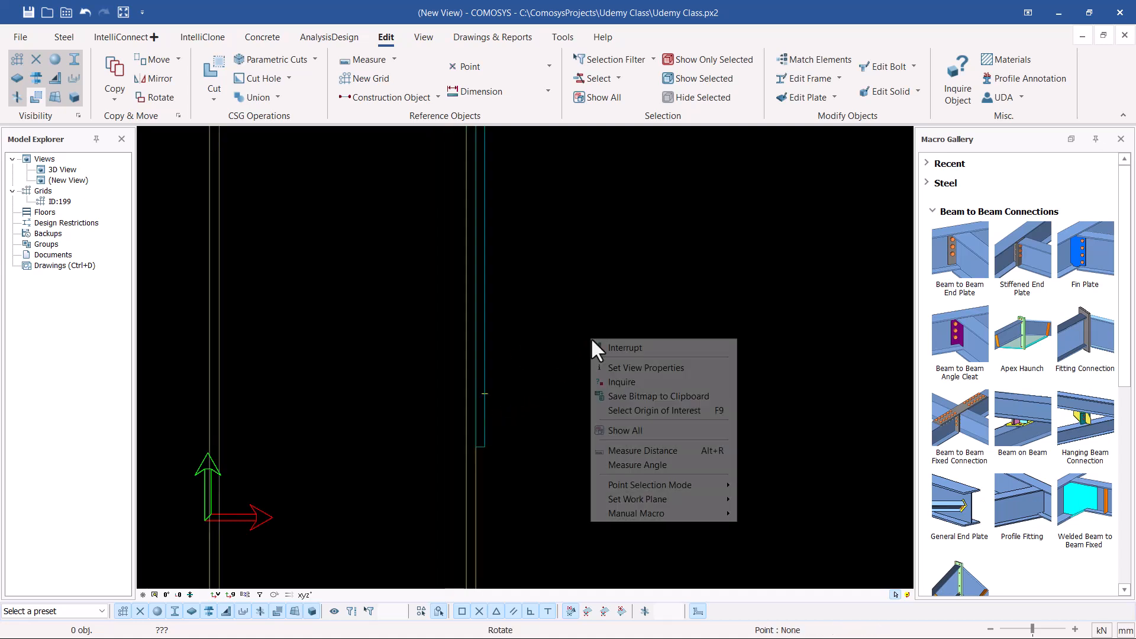
{"action": "left_click", "coordinate": [620, 347]}
{"action": "left_click", "coordinate": [548, 65]}
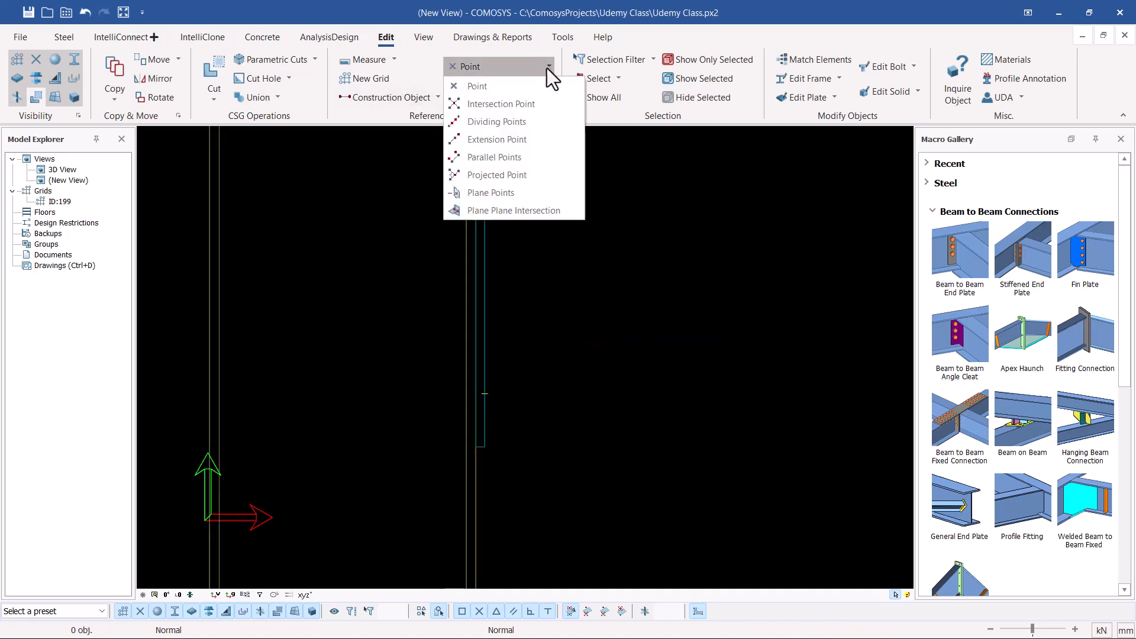
{"action": "left_click", "coordinate": [491, 87]}
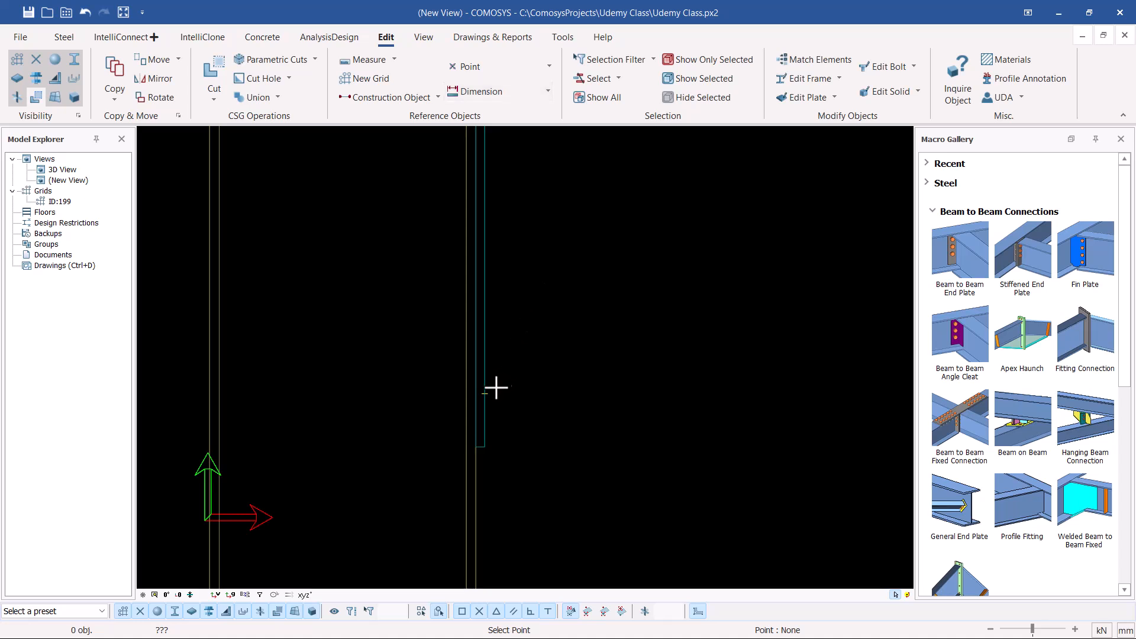
{"action": "left_click", "coordinate": [486, 395]}
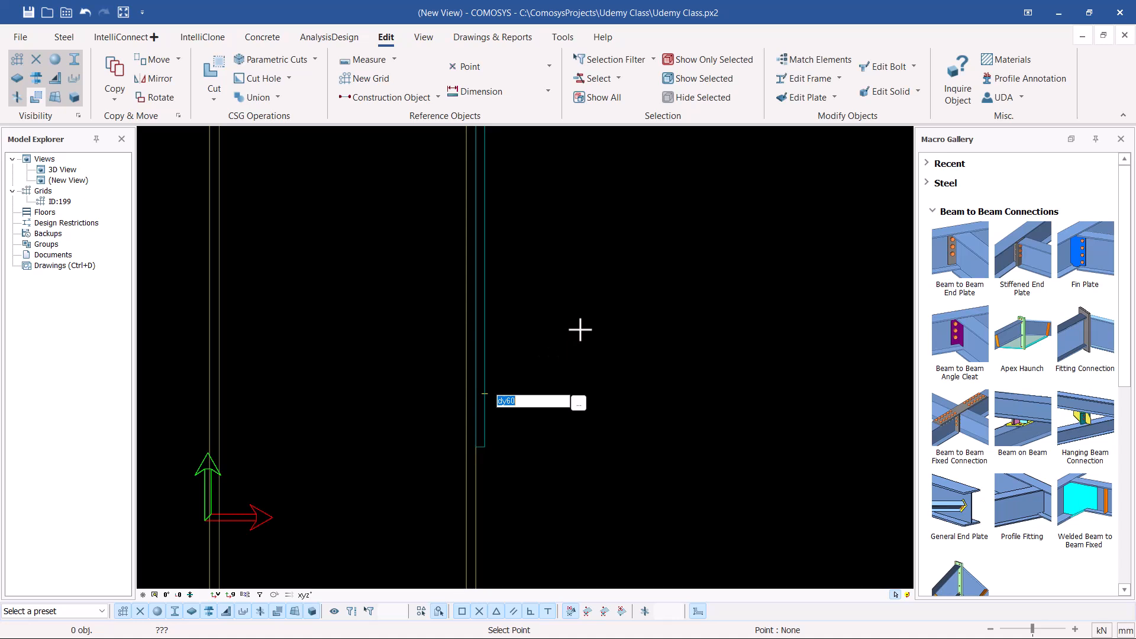
{"action": "right_click", "coordinate": [629, 253]}
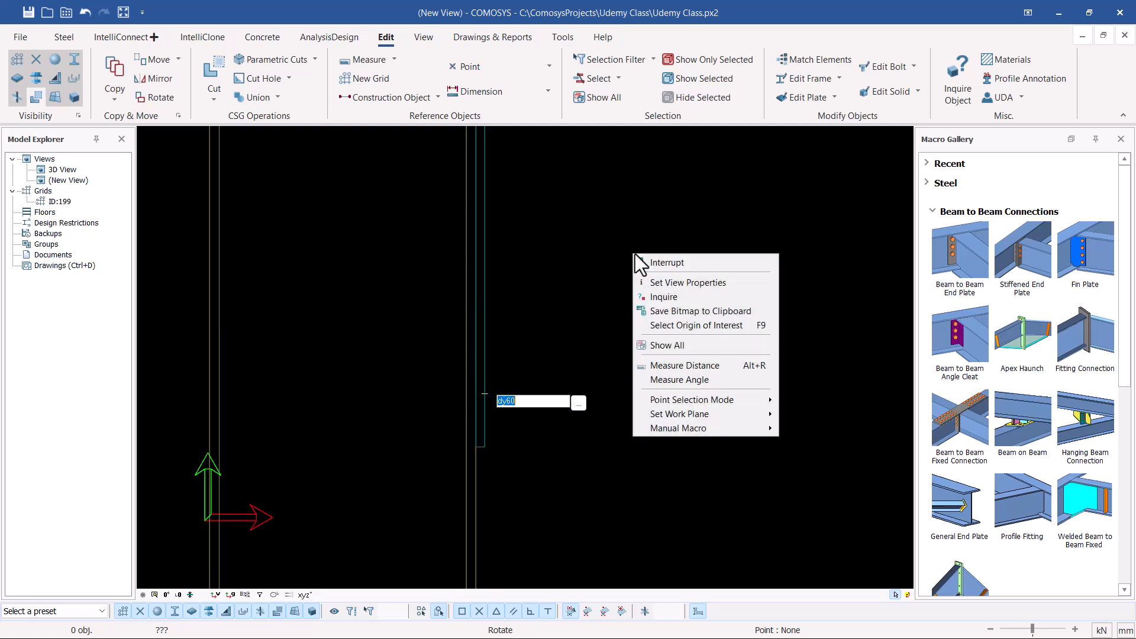
{"action": "left_click", "coordinate": [668, 262]}
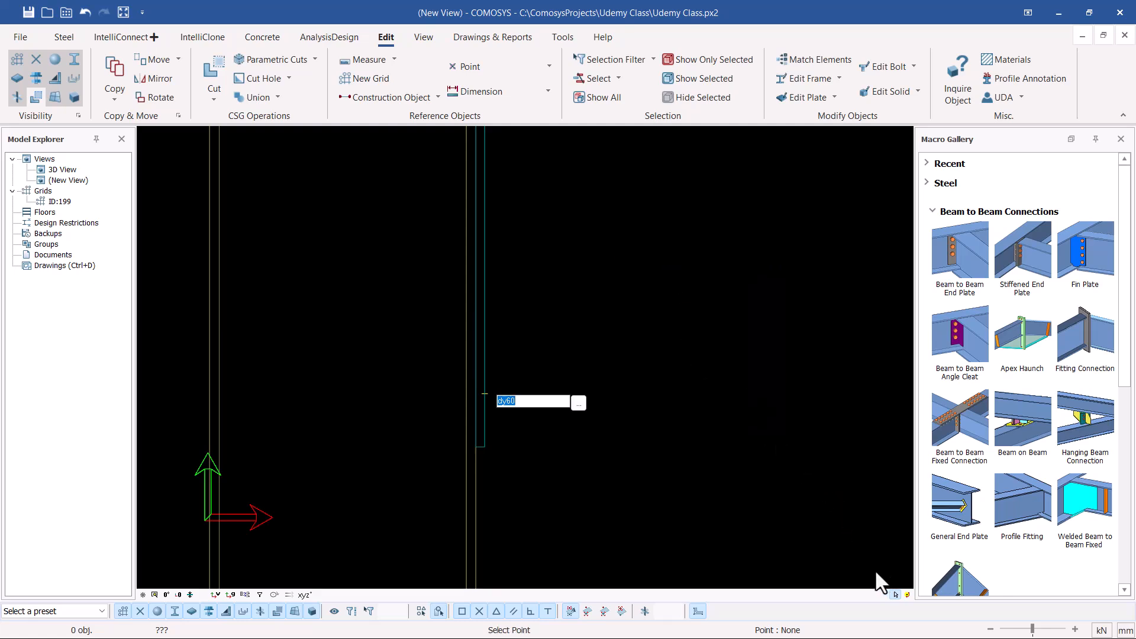